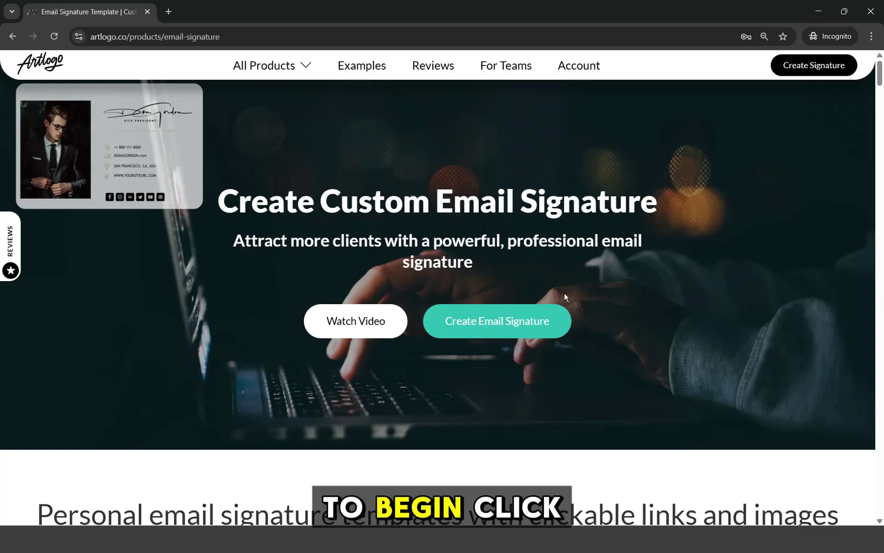
- Log in to Artlogo with the browser's saved credentials to reach the signature builder
click(542, 320)
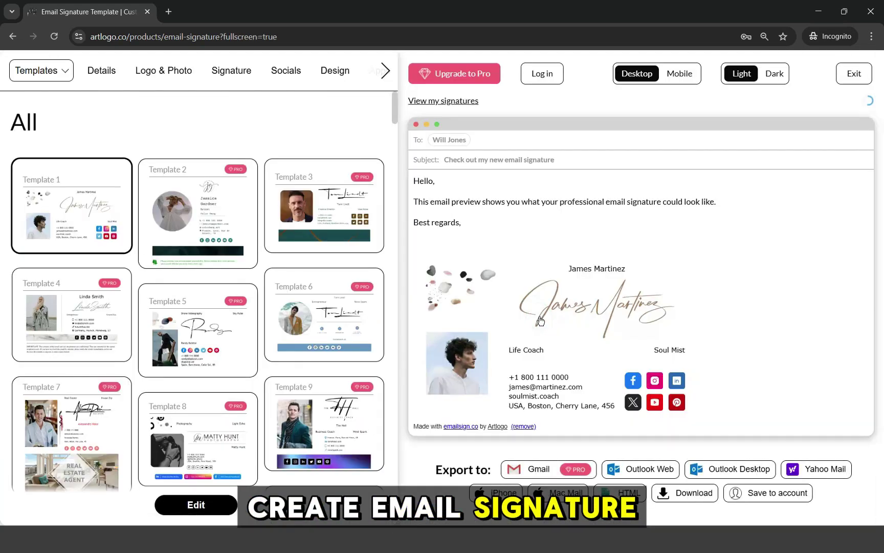
click(535, 77)
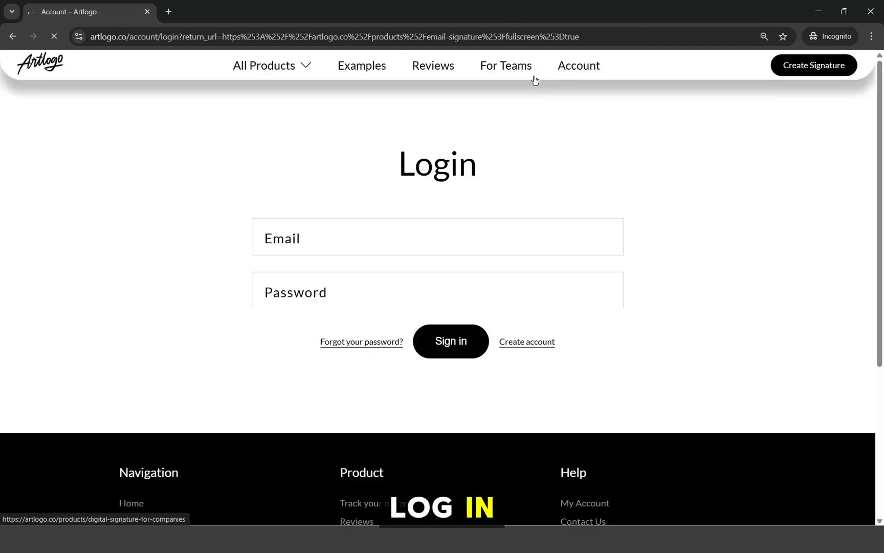
click(451, 273)
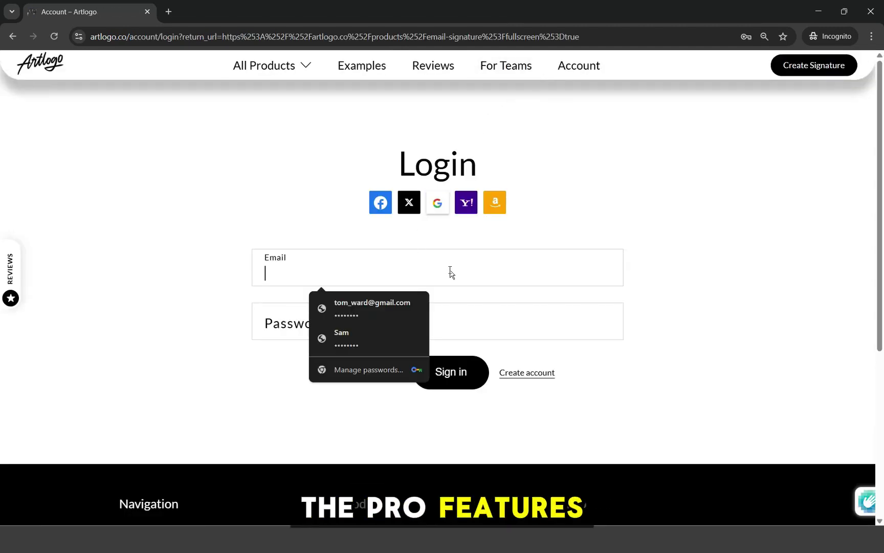
key(Down)
key(Return)
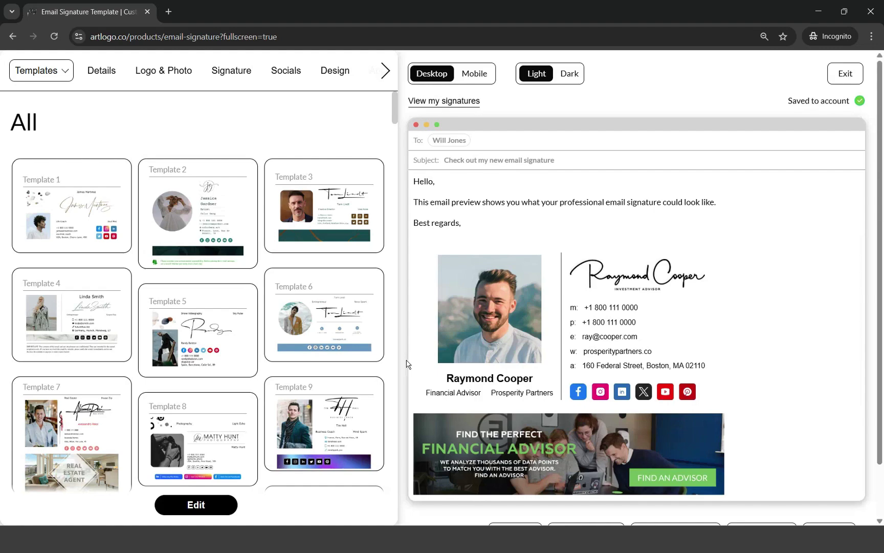
- Browse the full template gallery and apply Template 39
click(56, 75)
click(57, 75)
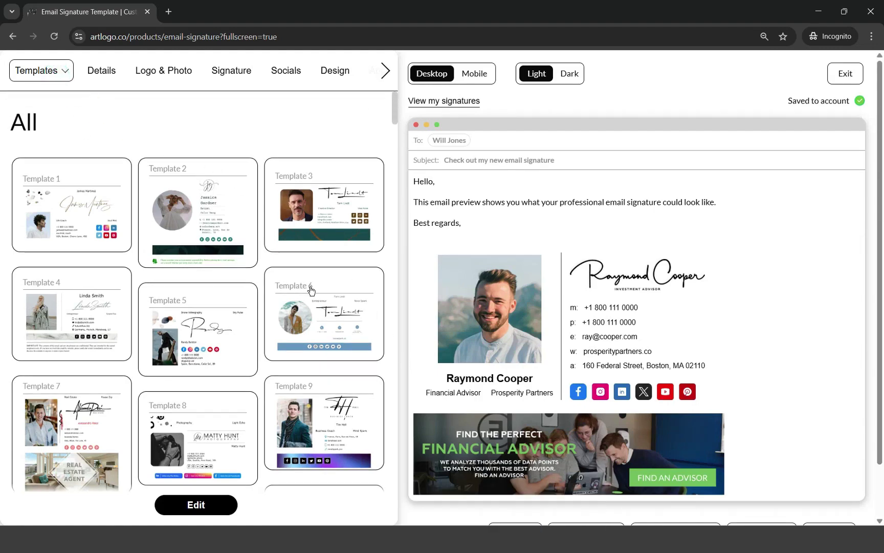
scroll(307, 292, down, 5)
scroll(321, 283, down, 20)
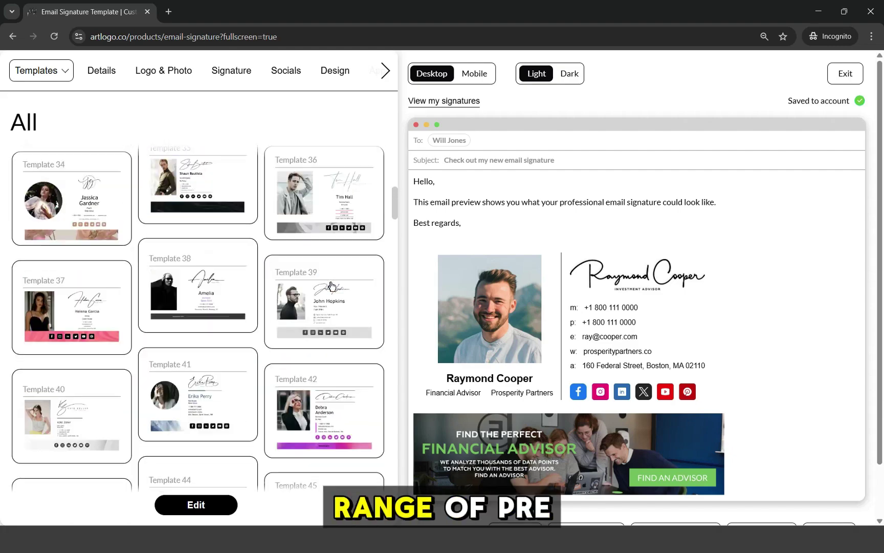
scroll(335, 283, down, 20)
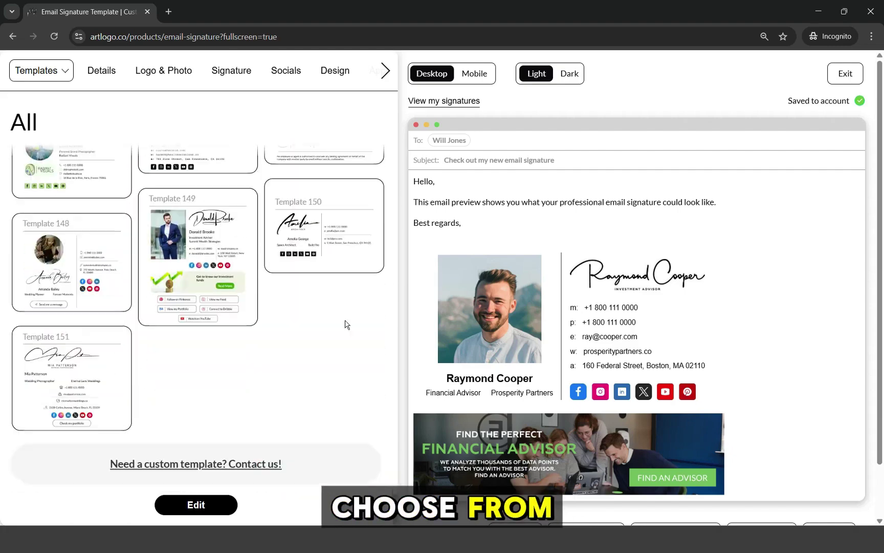
scroll(223, 402, up, 20)
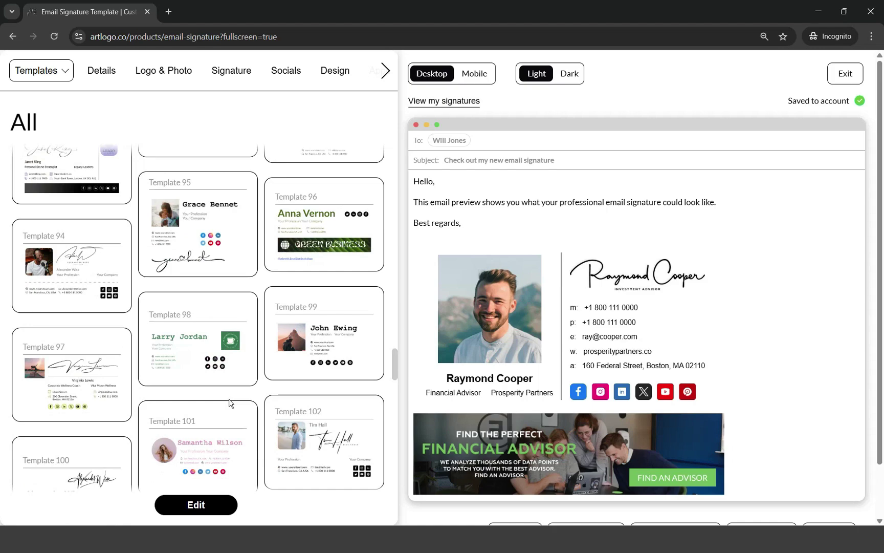
scroll(240, 403, up, 15)
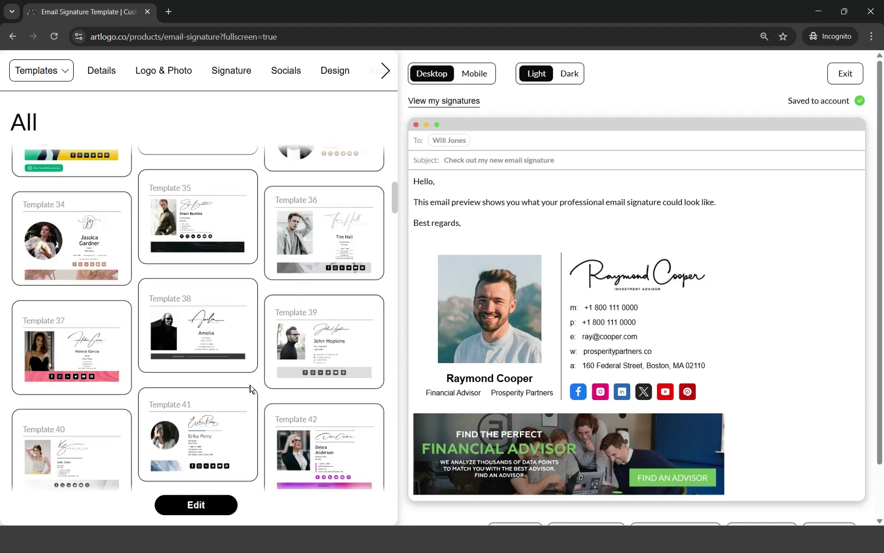
click(334, 352)
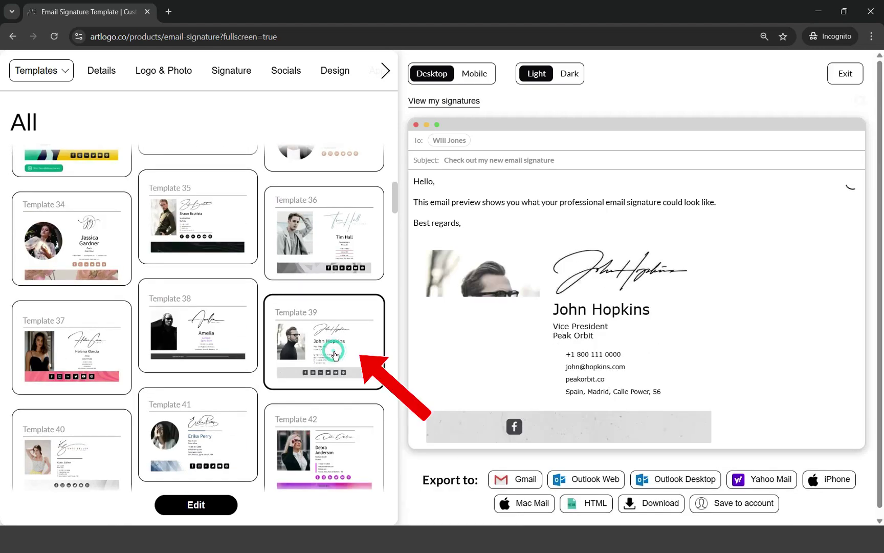
- In the Details form, enter the realtor's name and the job title 'Realtor'
click(99, 78)
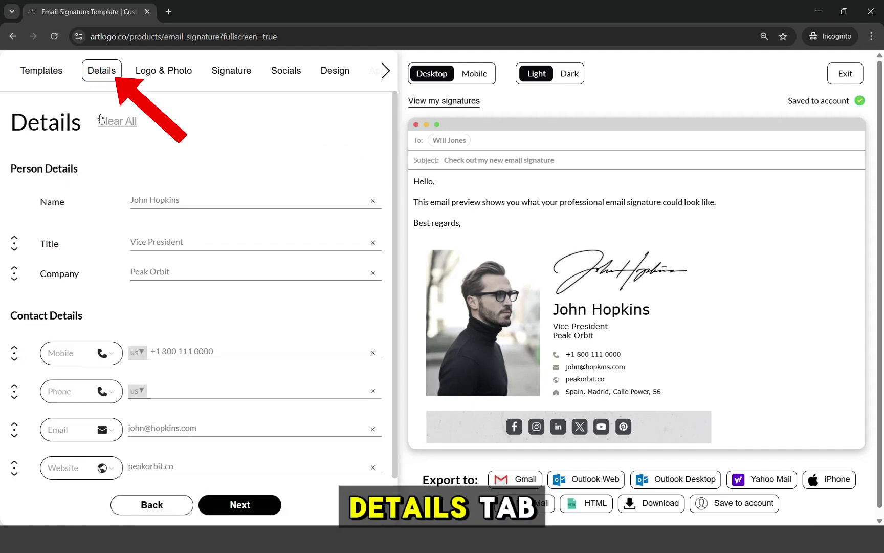
triple_click(175, 199)
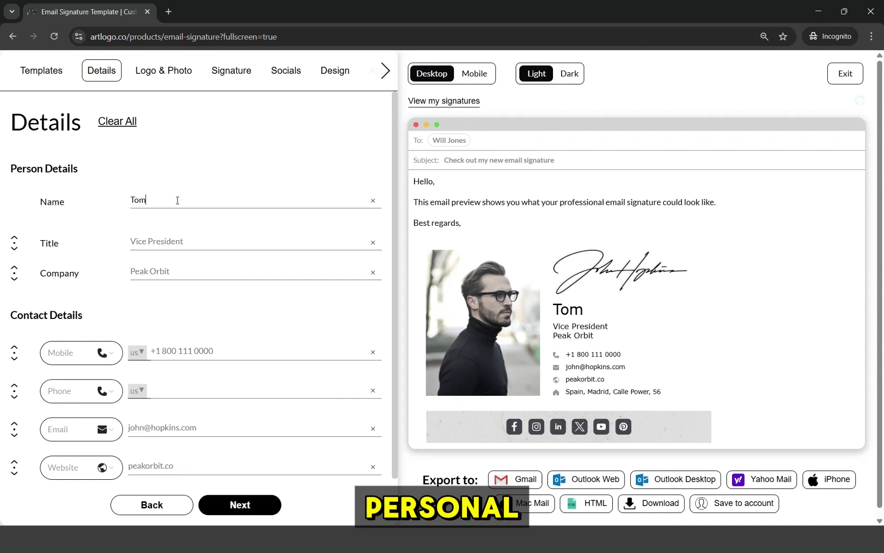
click(159, 243)
text(R)
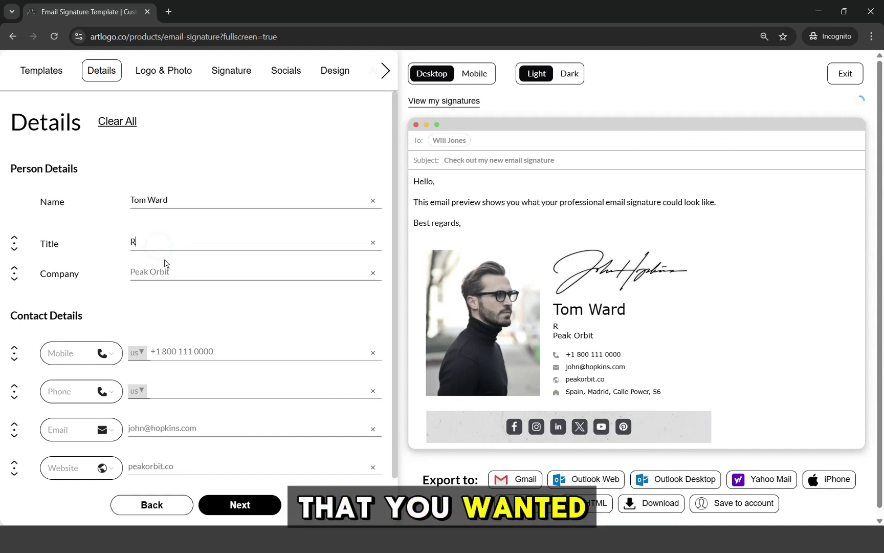
text(ealtor)
- Enter the realty company name and begin the contact e-mail address
click(174, 272)
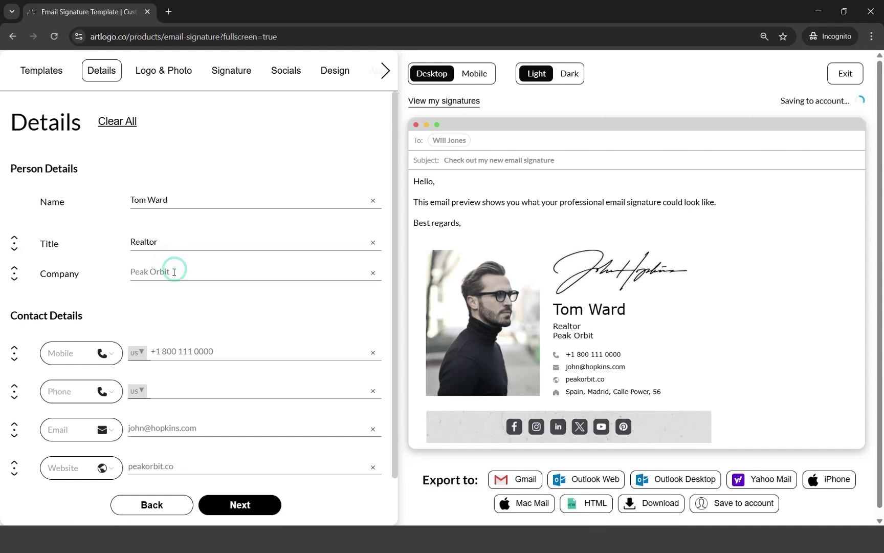
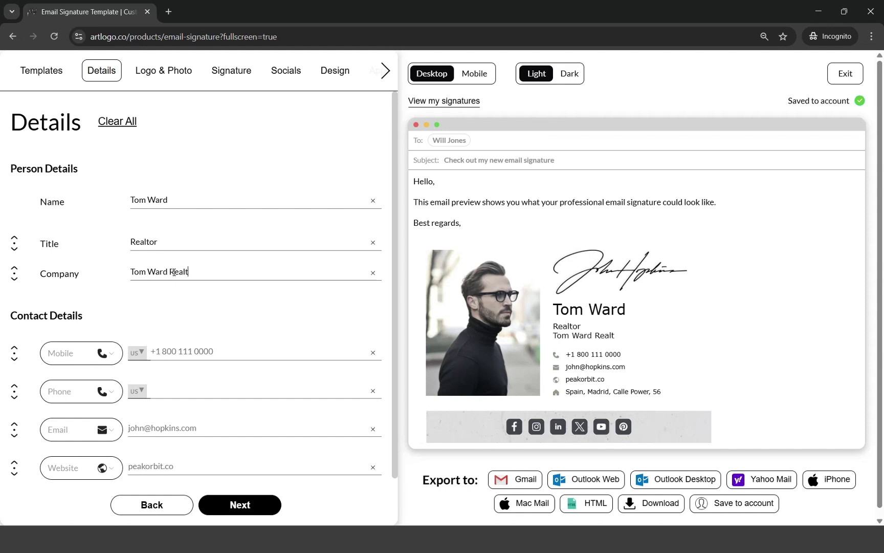
text(y)
scroll(186, 297, down, 1)
text(00 111 000)
click(188, 372)
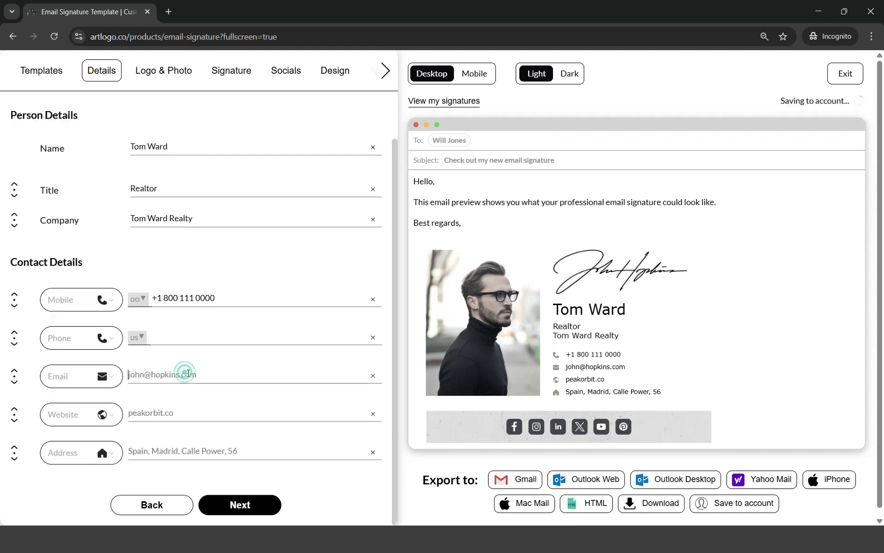
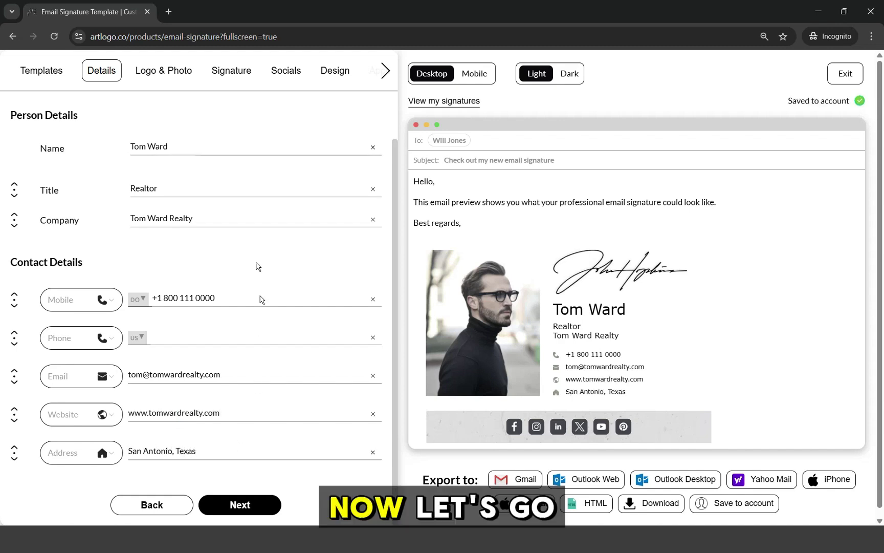
- Replace the signature photo with the uploaded seated headshot image
click(184, 85)
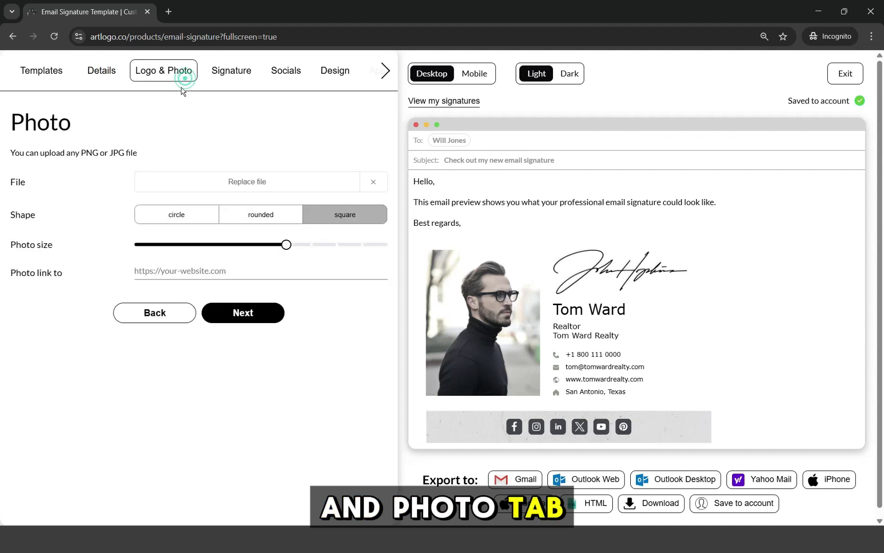
click(249, 188)
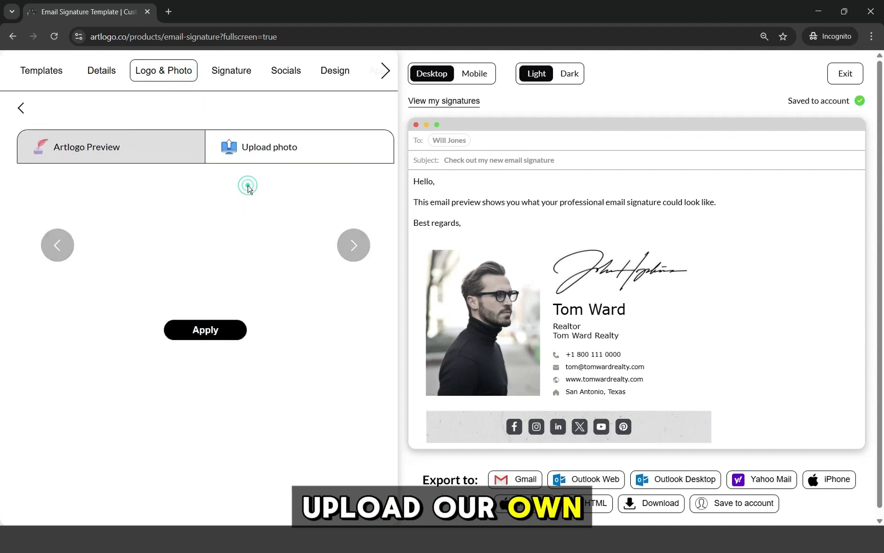
click(241, 160)
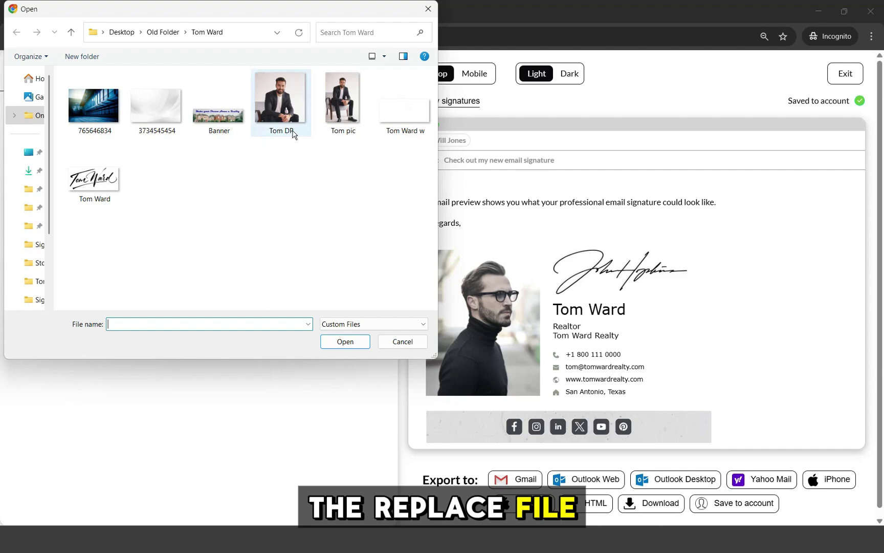
double_click(282, 121)
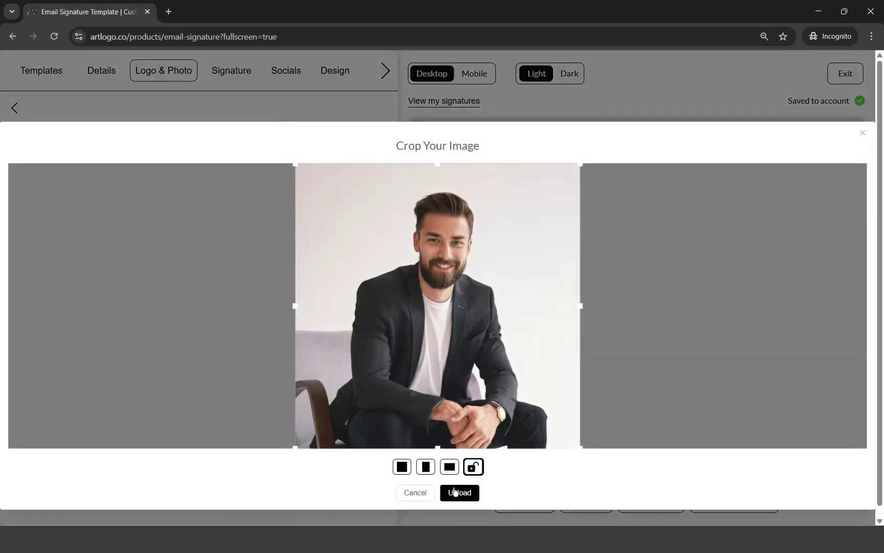
click(455, 491)
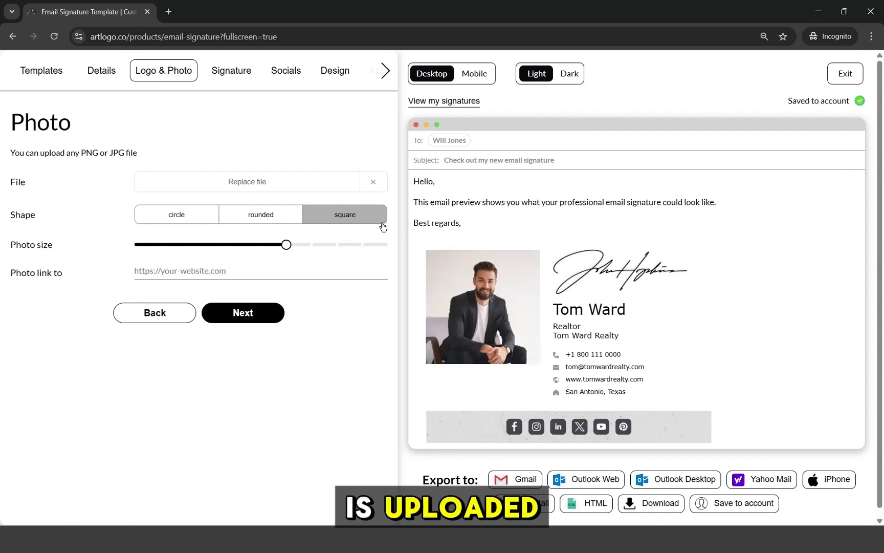
- Make the photo circular, adjust its size, and link it to the realty website
click(270, 220)
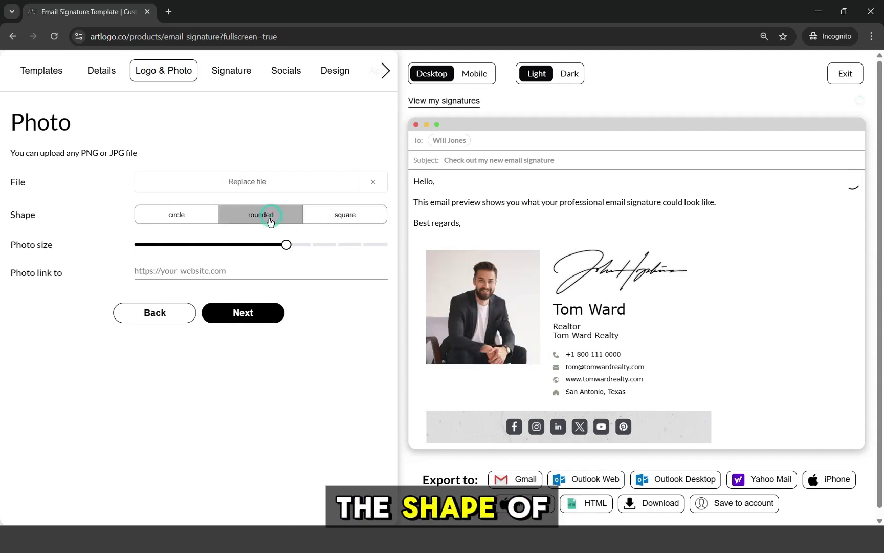
click(193, 214)
click(348, 224)
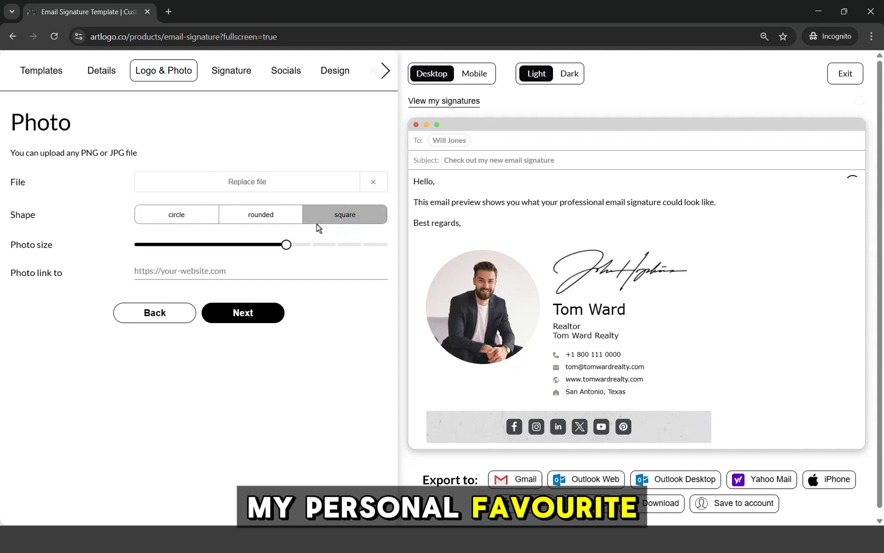
click(193, 221)
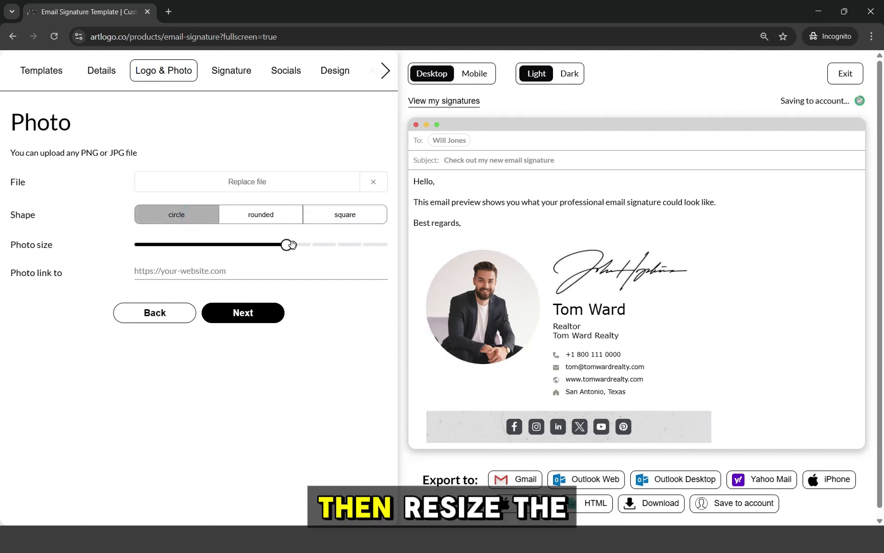
drag(313, 249, 280, 254)
click(287, 271)
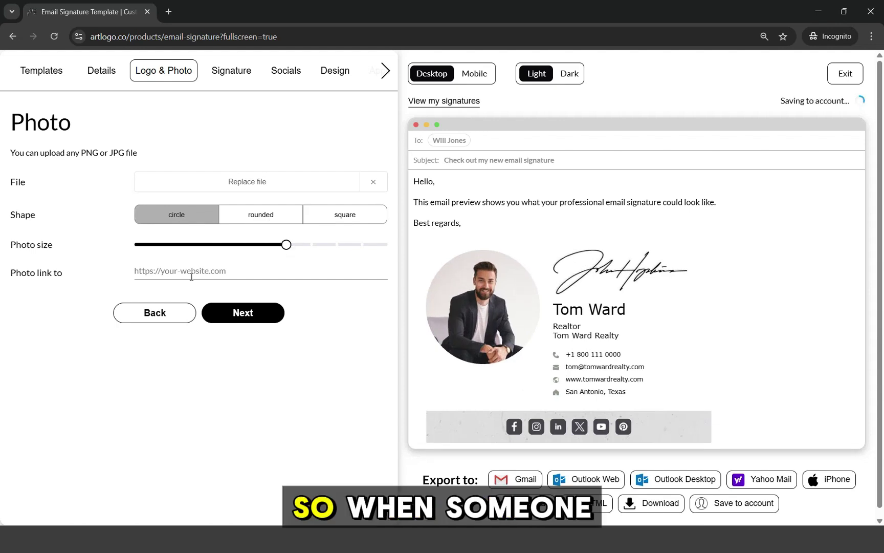
text(www.tomwardrealty.com)
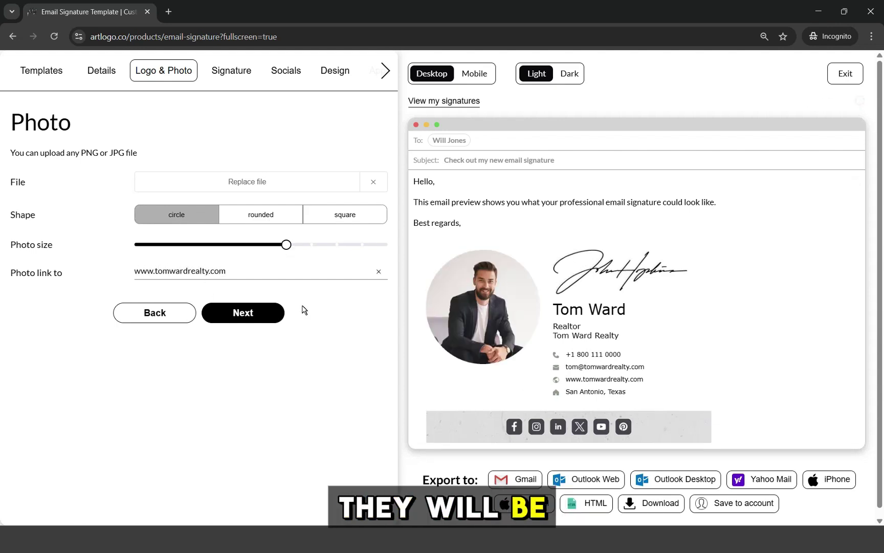
- Apply the purchased Artlogo handwritten signature logo to the signature
click(235, 69)
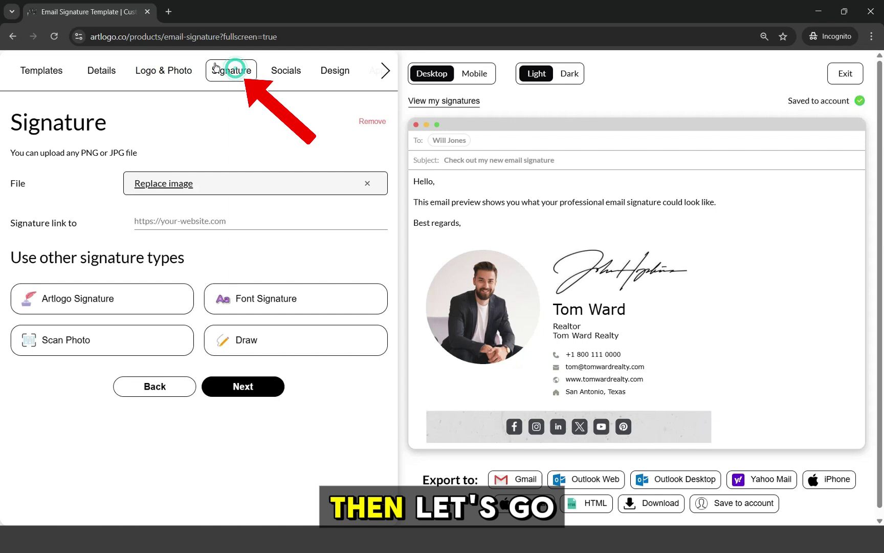
click(124, 299)
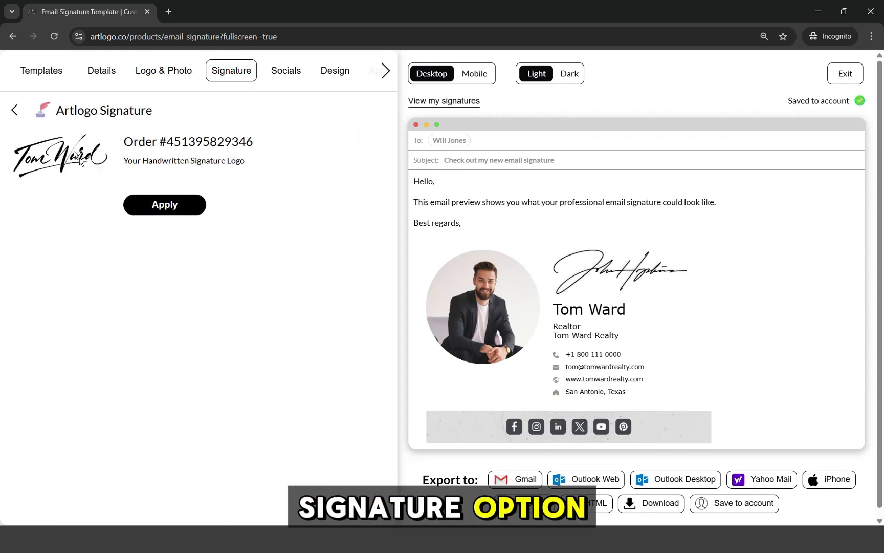
click(150, 206)
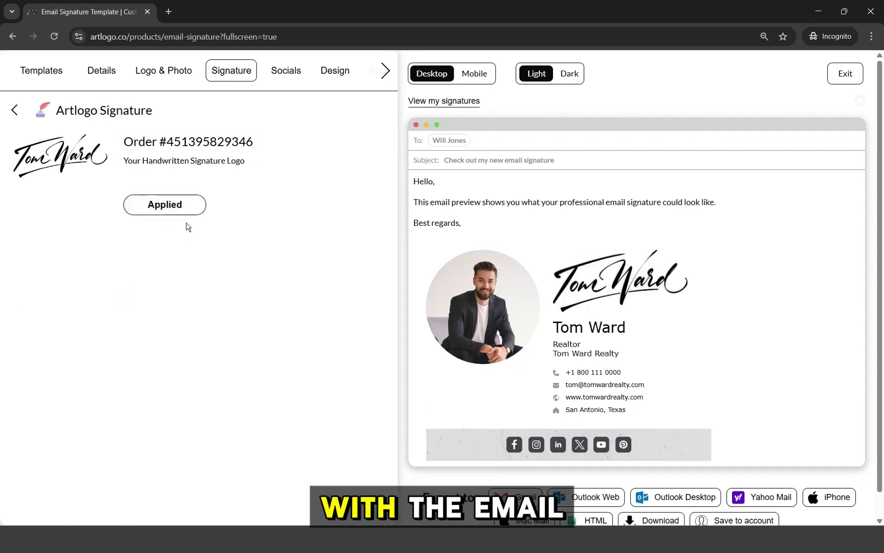
click(14, 111)
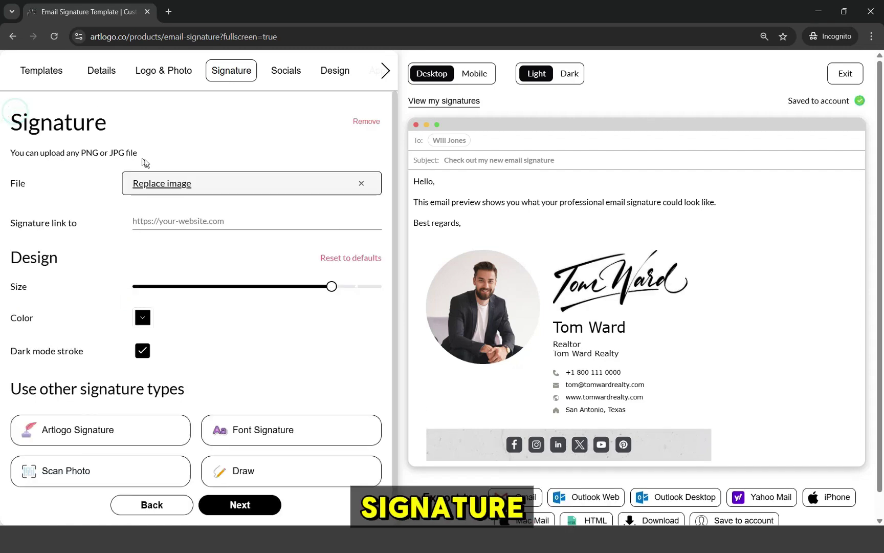
- Replace the signature image with the cropped handwritten file and link it to the realty website
click(176, 182)
double_click(112, 177)
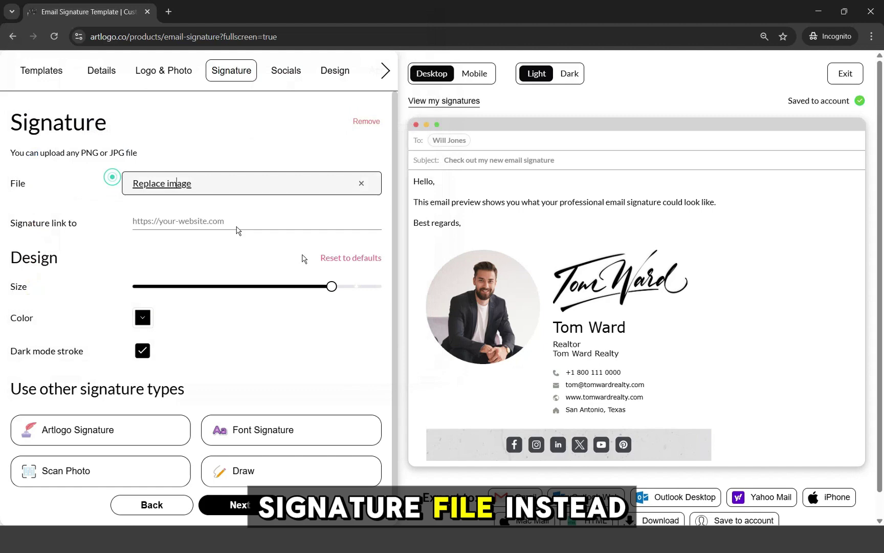
drag(128, 305, 141, 306)
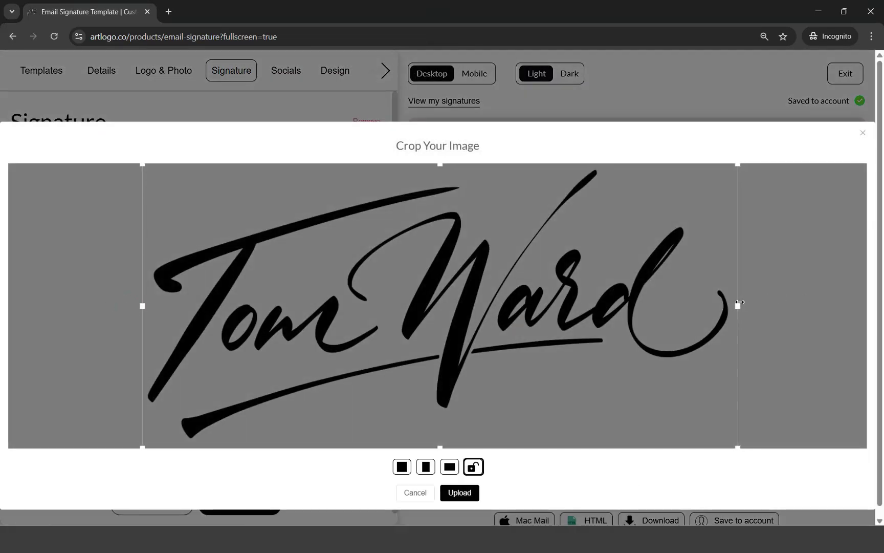
click(461, 493)
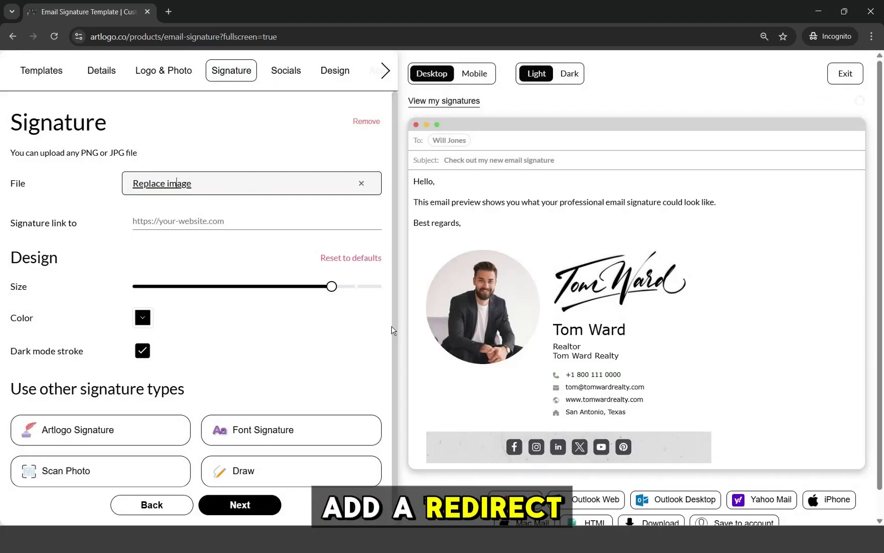
click(230, 220)
text(www.tomwardrealty.com)
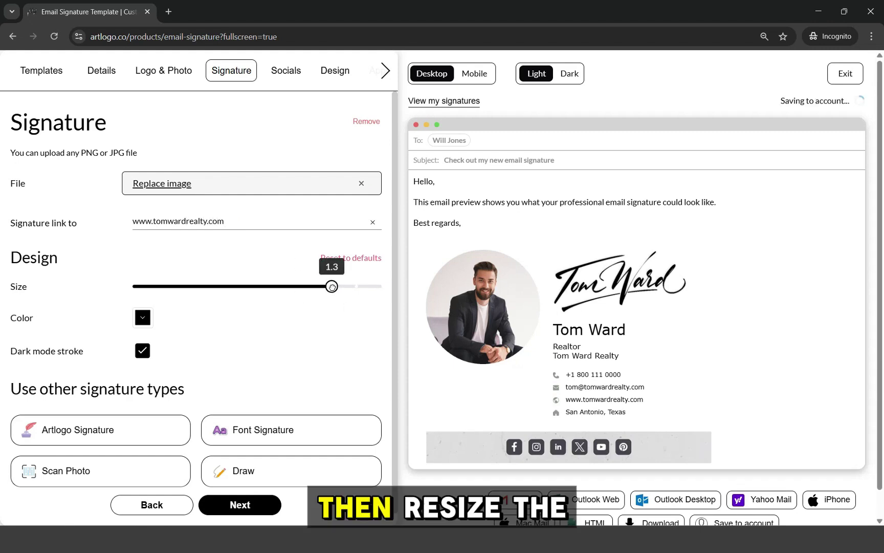
- Resize the autograph, try red then keep black colour, and preview in dark mode
mouse_move(332, 286)
mouse_down()
mouse_move(282, 285)
mouse_move(369, 292)
mouse_move(343, 290)
mouse_up()
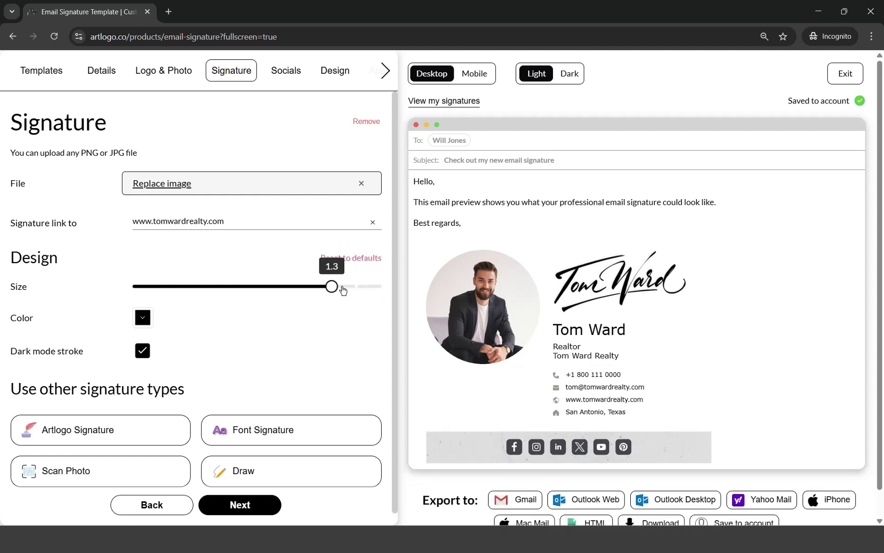
click(143, 317)
drag(194, 358, 217, 335)
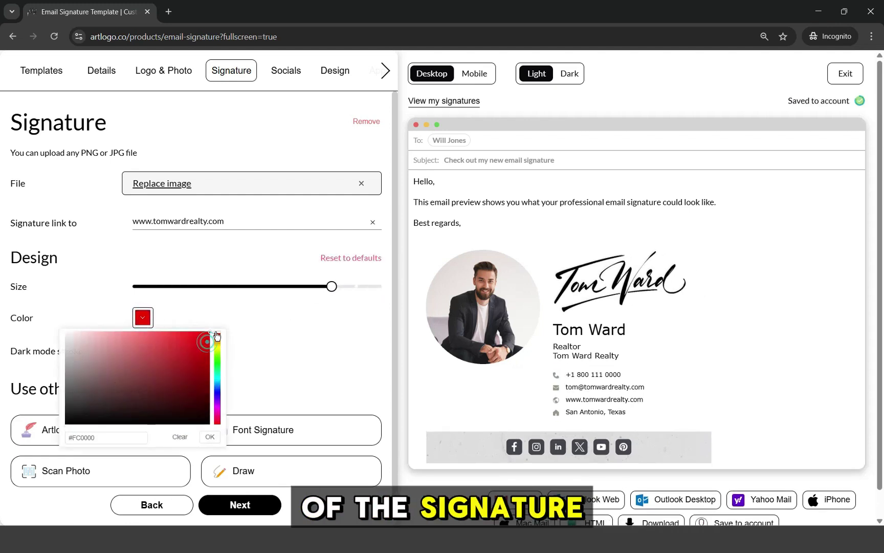
click(209, 436)
click(142, 317)
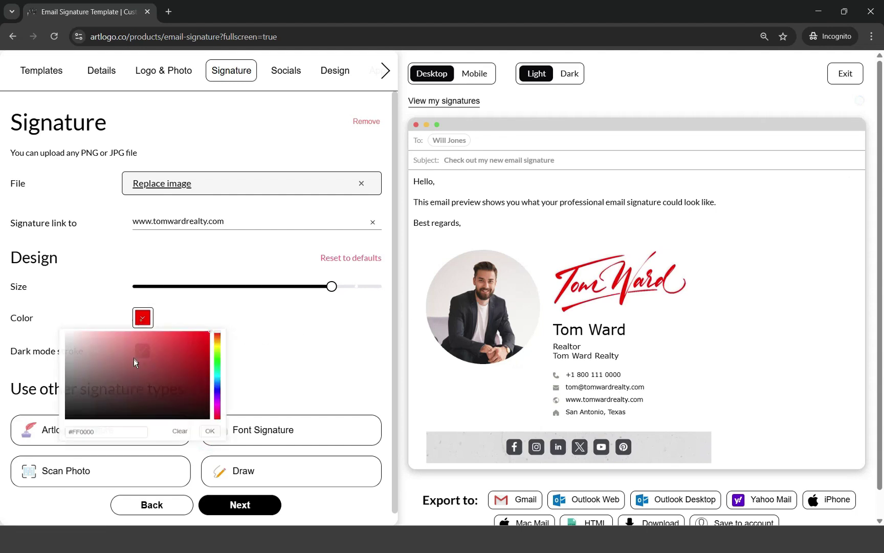
drag(92, 393, 58, 434)
click(214, 436)
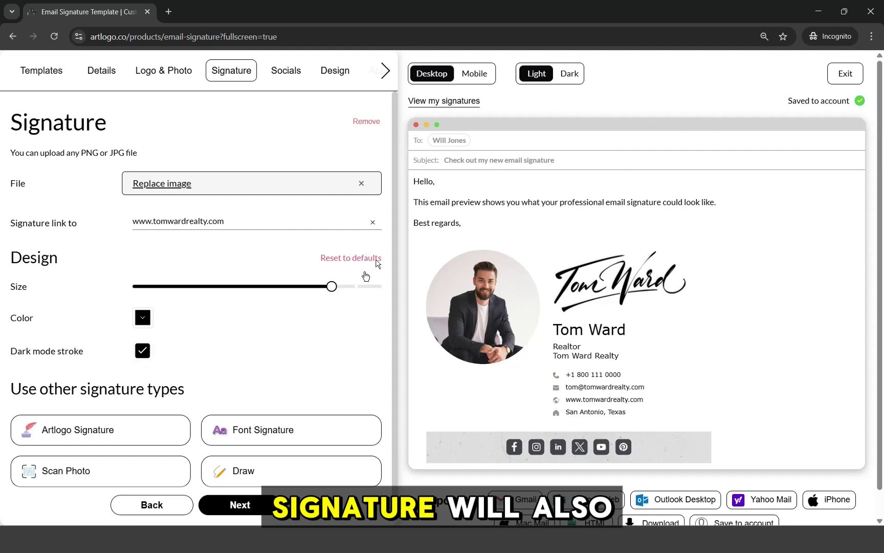
click(573, 73)
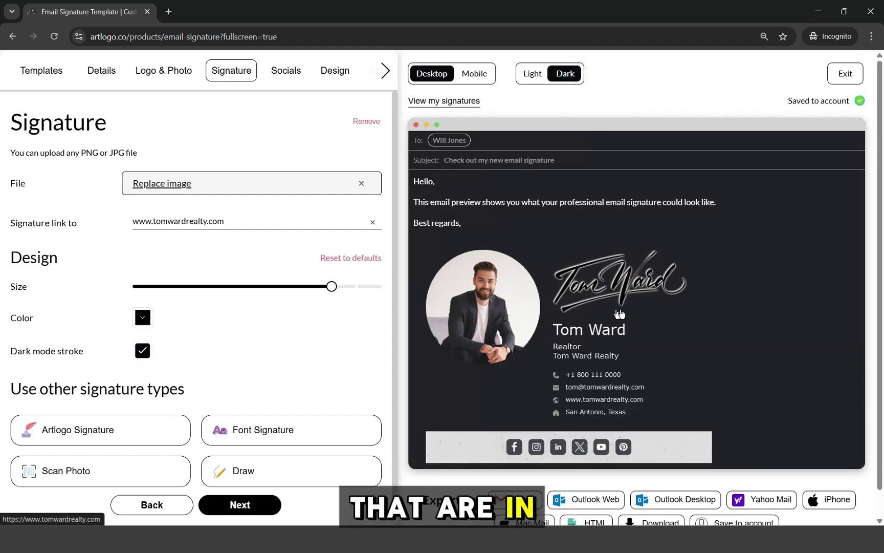
- Set Instagram and X links to the realtor's handle, clear YouTube, and edit Pinterest
click(531, 74)
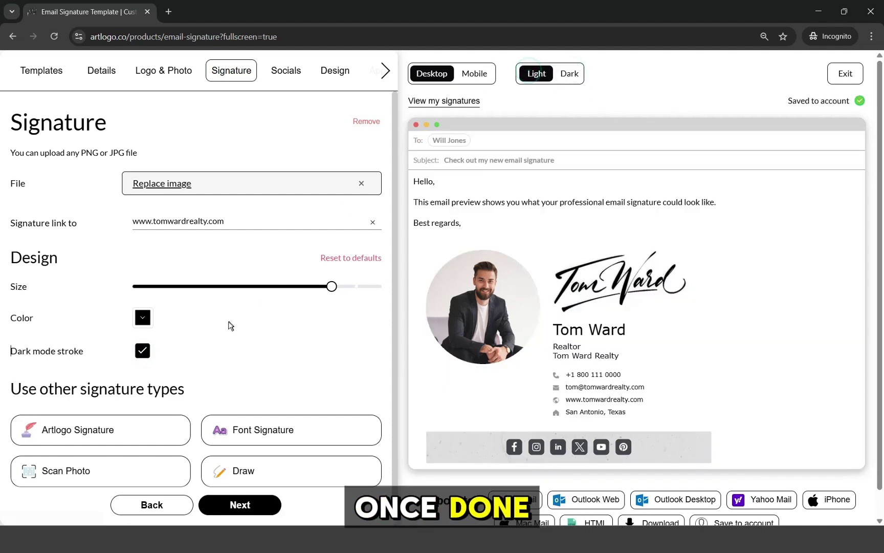
click(282, 77)
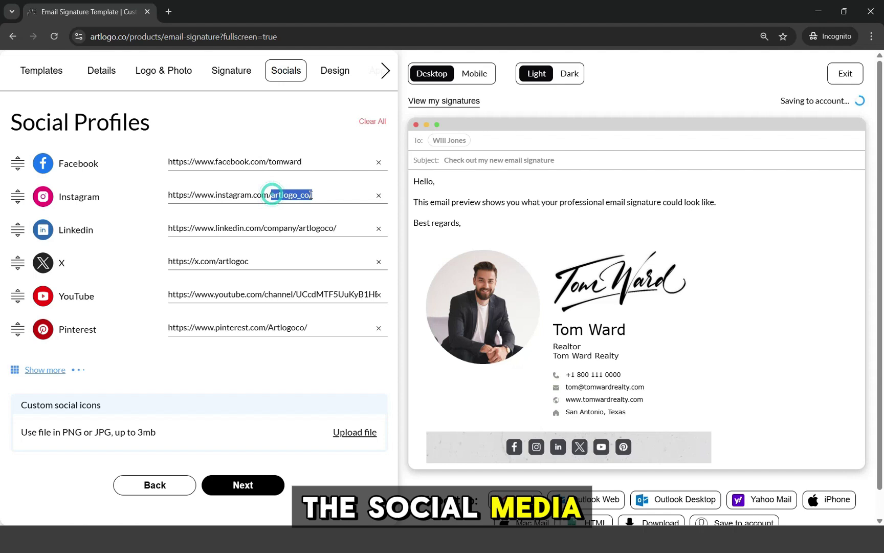
double_click(219, 263)
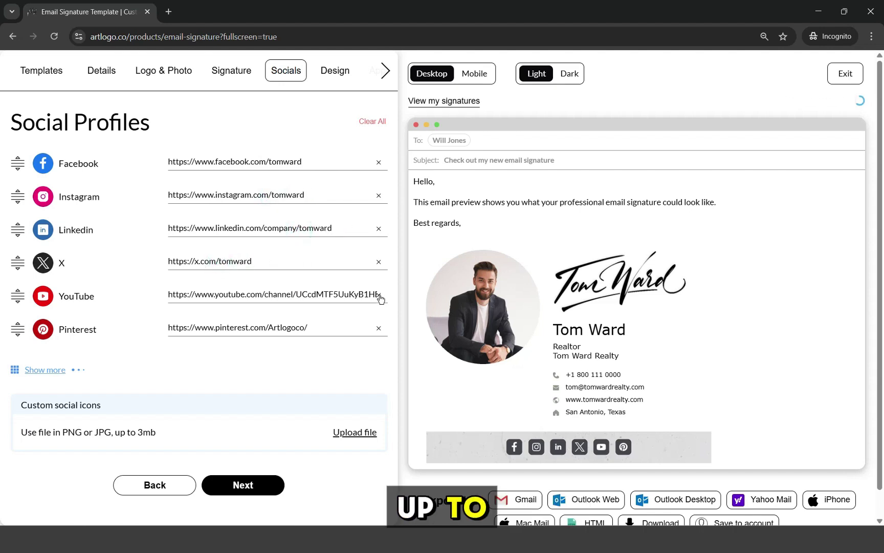
click(378, 294)
drag(268, 328, 335, 327)
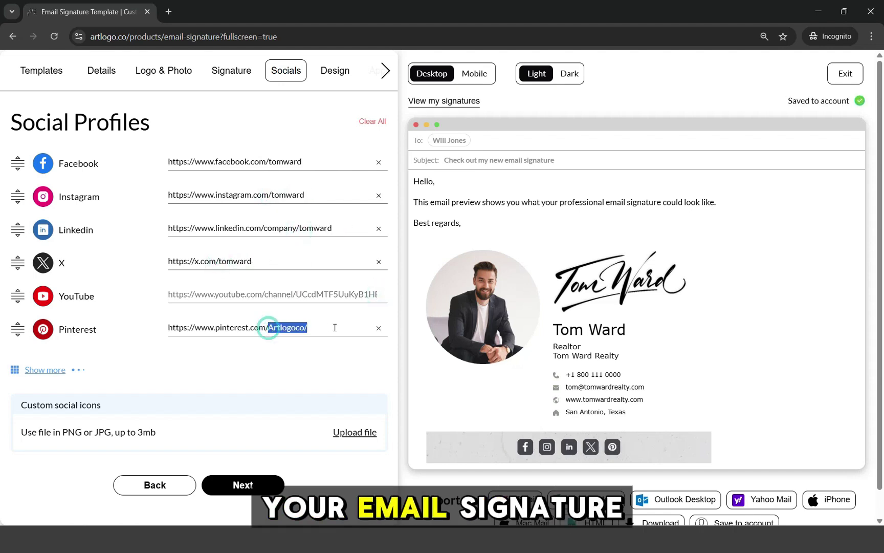
click(43, 370)
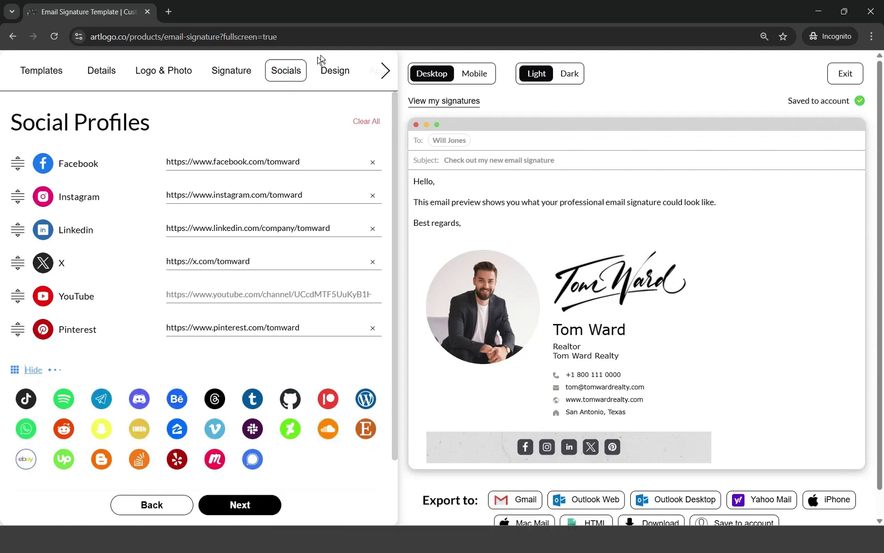
- Increase the space above the signature and reduce its left padding
click(335, 72)
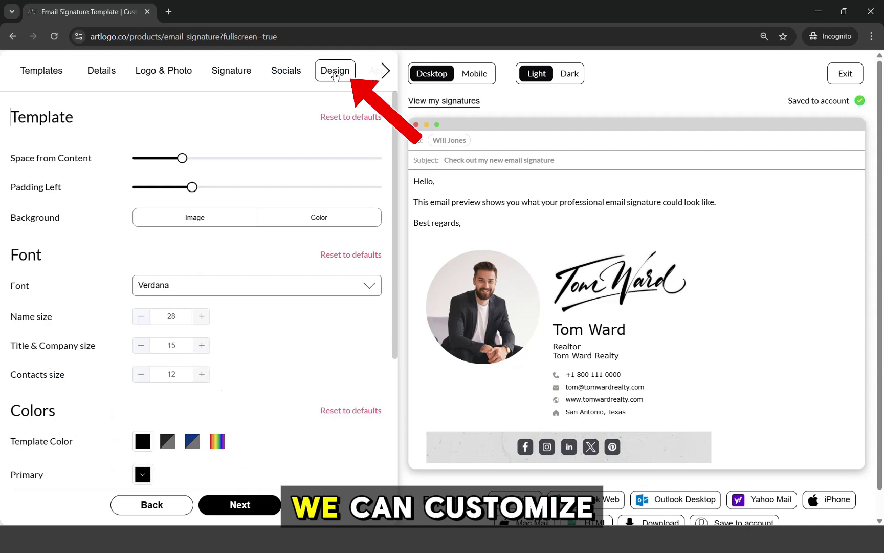
click(196, 159)
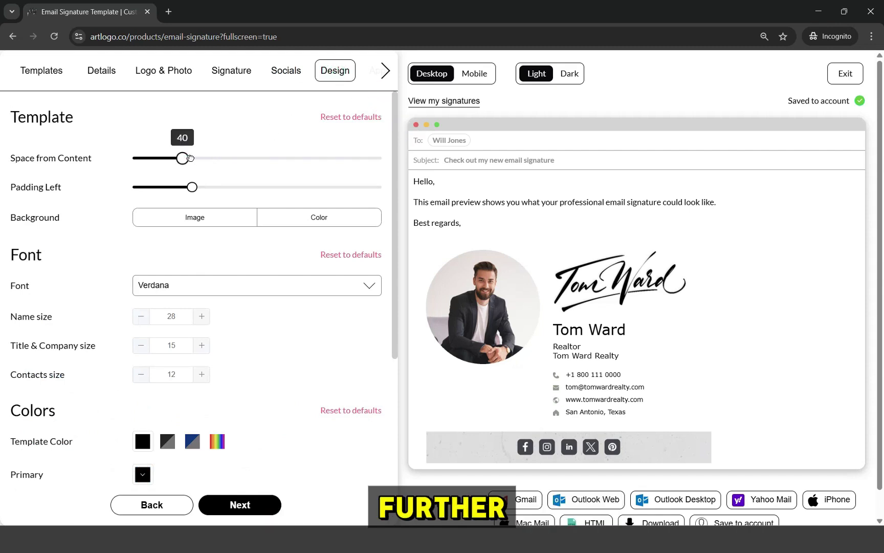
drag(199, 190, 184, 188)
- Try a solid brown background colour for the signature
click(280, 221)
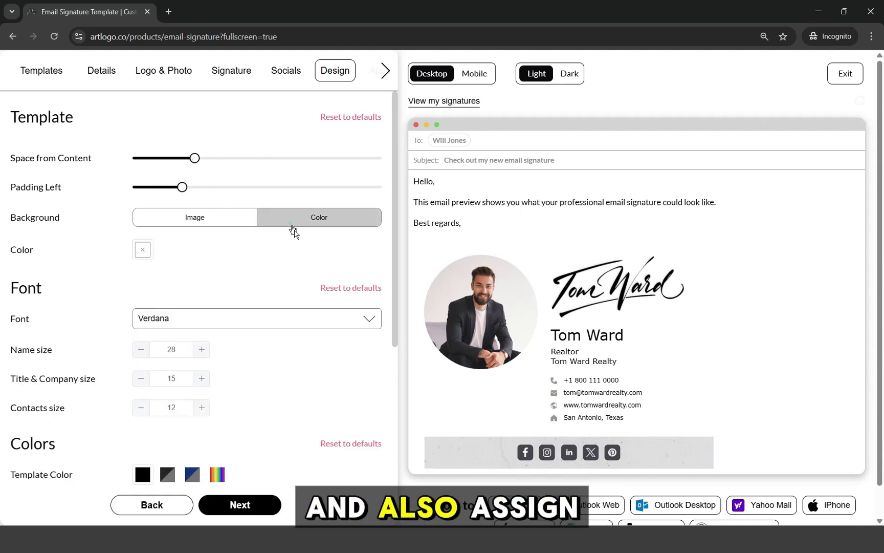
click(143, 250)
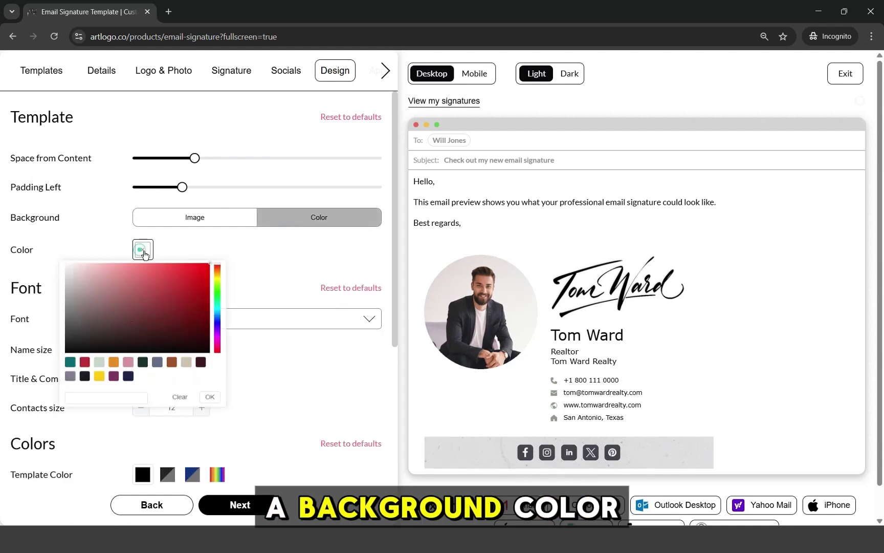
click(172, 365)
click(202, 402)
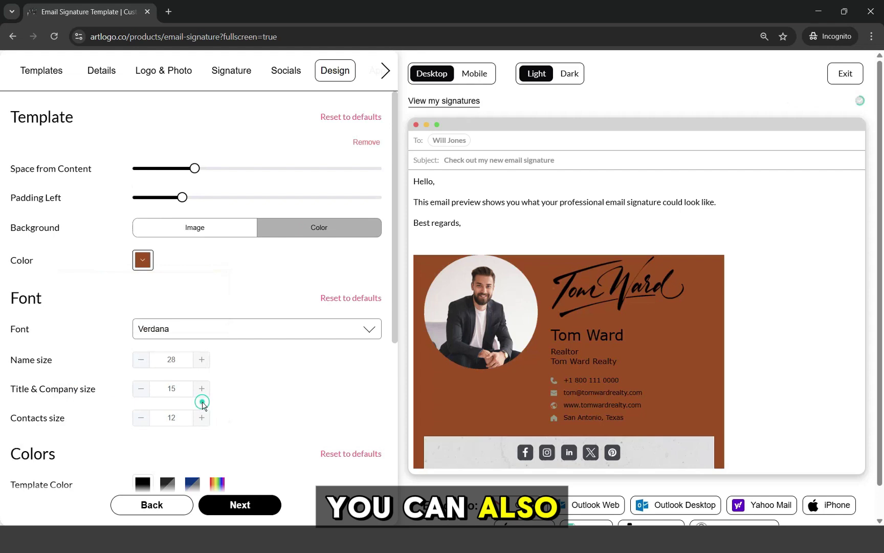
click(147, 265)
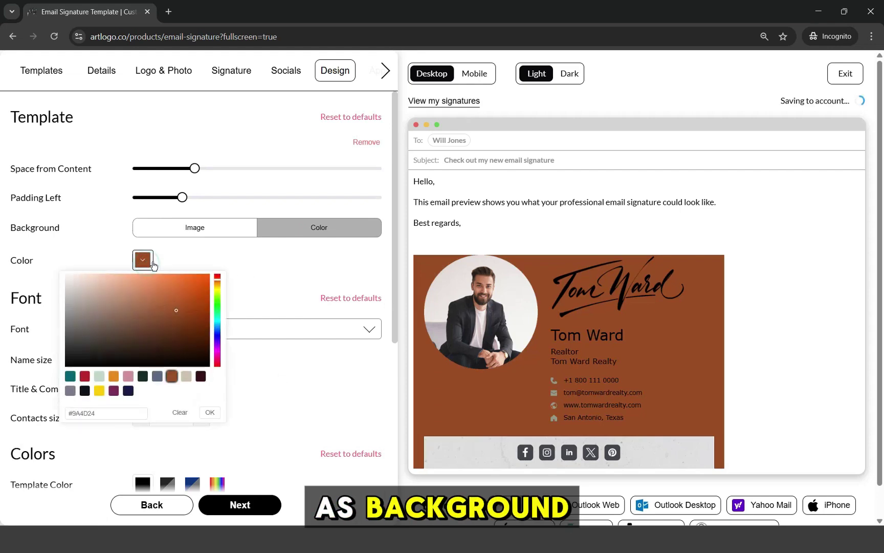
click(187, 256)
- Upload a white abstract background image, then delete it to keep the background plain
click(194, 226)
click(220, 246)
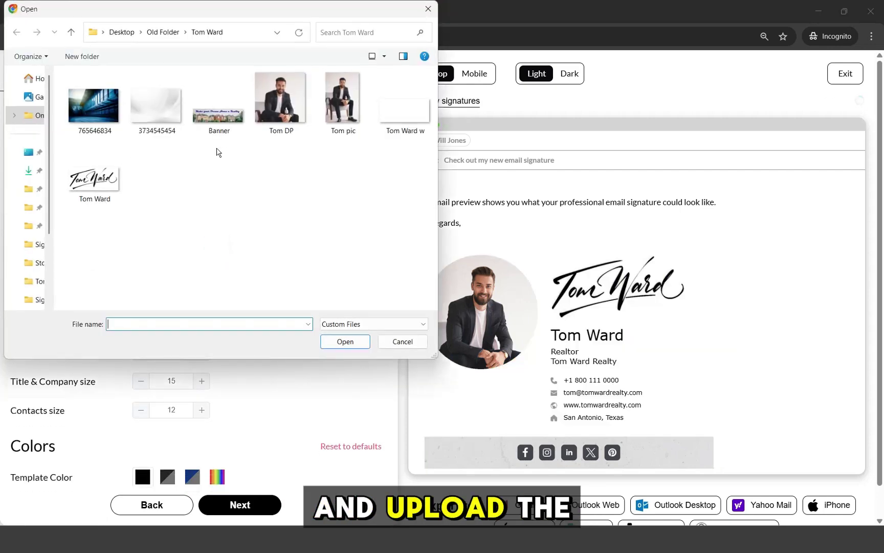
double_click(154, 97)
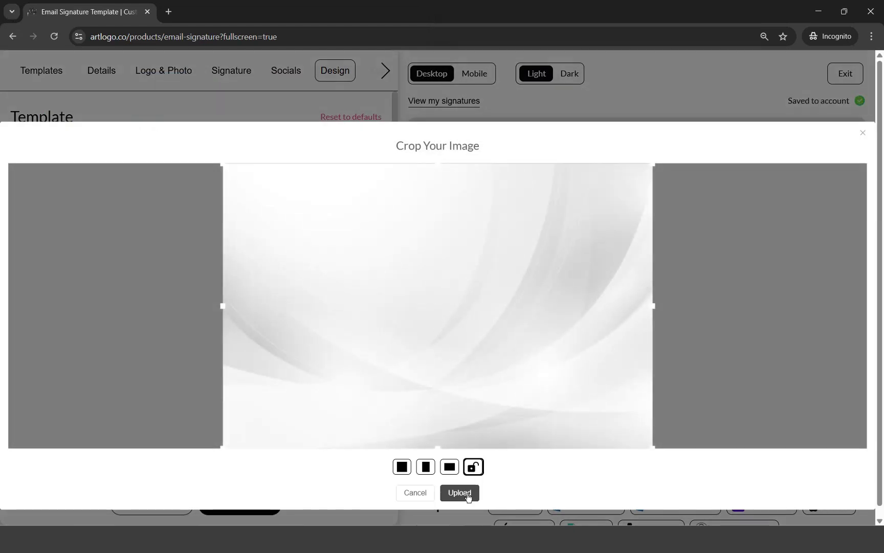
click(459, 492)
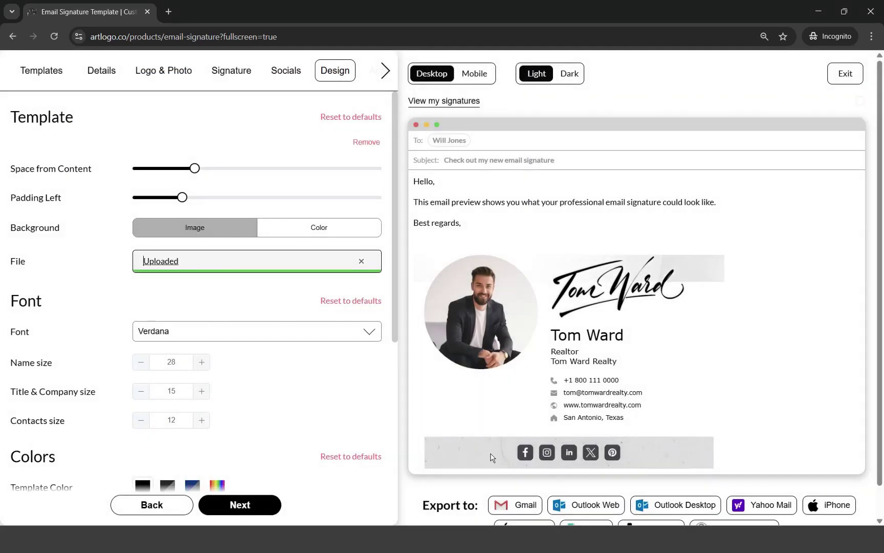
click(361, 261)
click(381, 317)
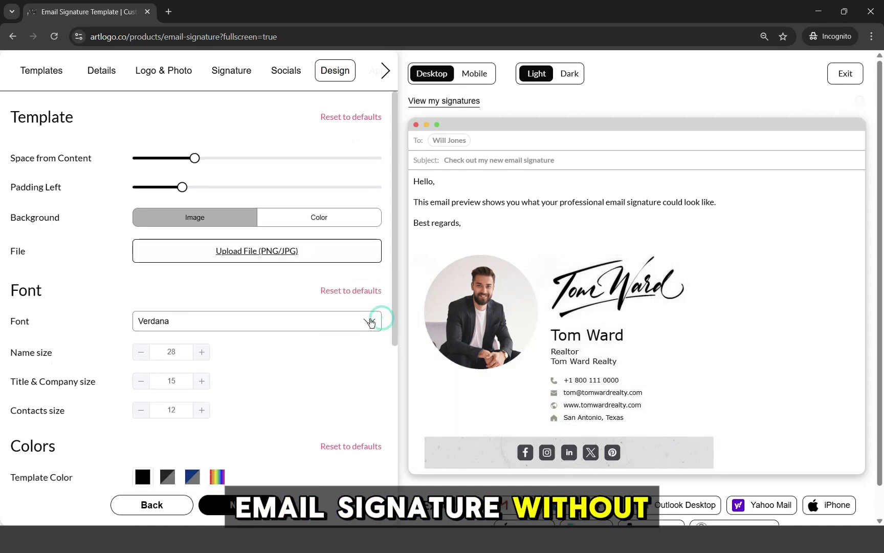
- Try Tahoma, Times New Roman, Arial Black and Arial Narrow, settling on Verdana
scroll(219, 272, down, 1)
click(219, 273)
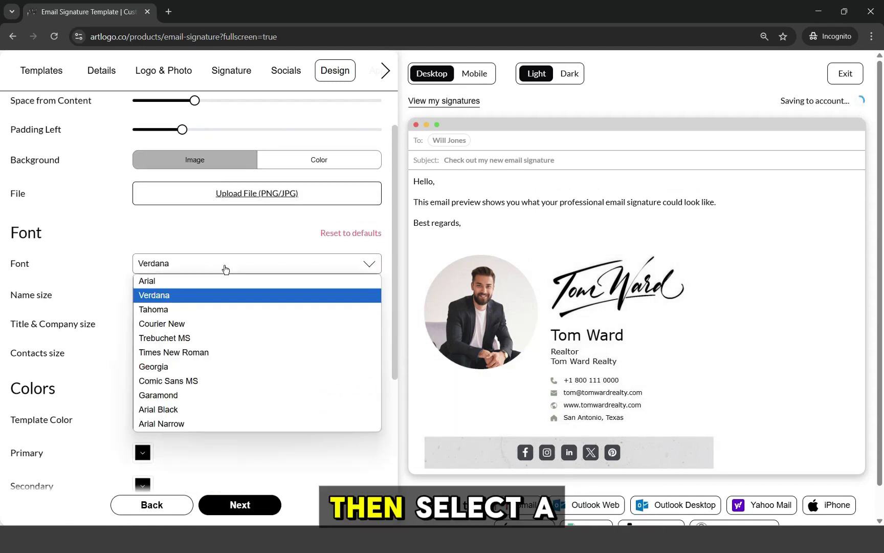
click(203, 310)
click(223, 271)
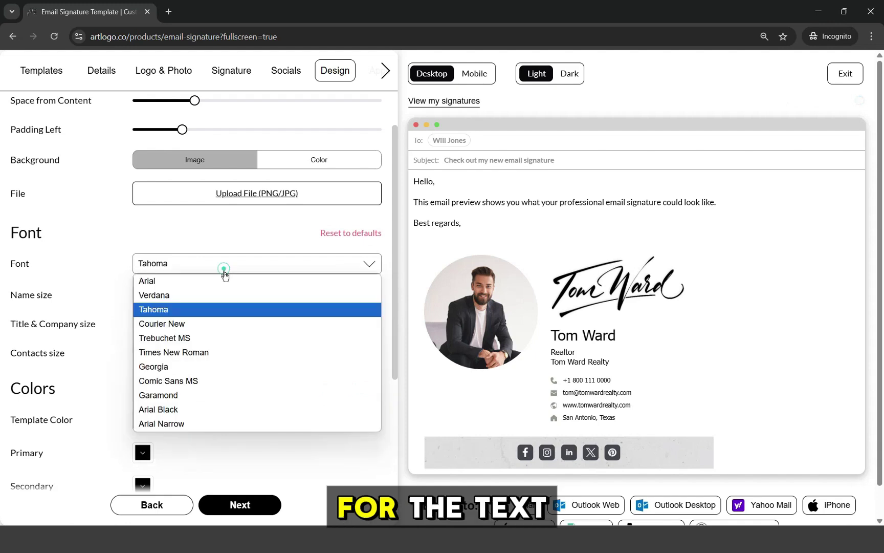
click(192, 350)
click(241, 264)
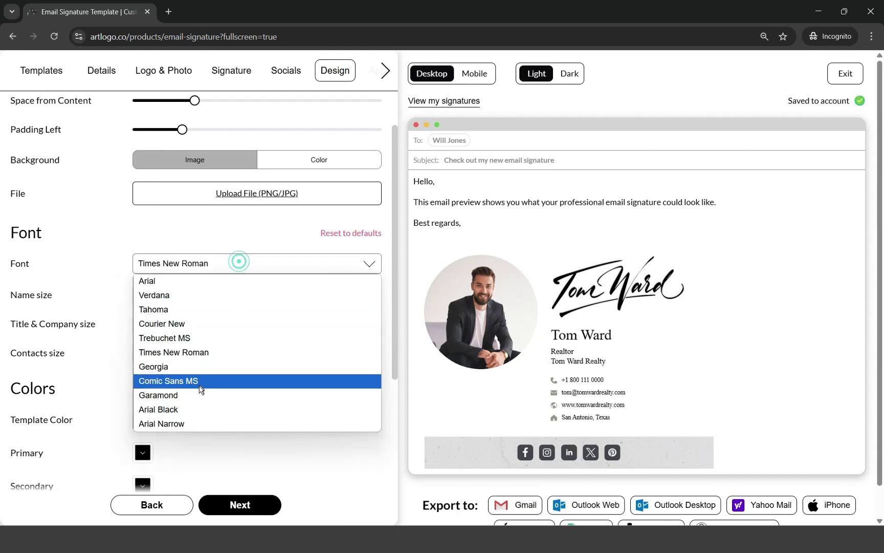
click(190, 407)
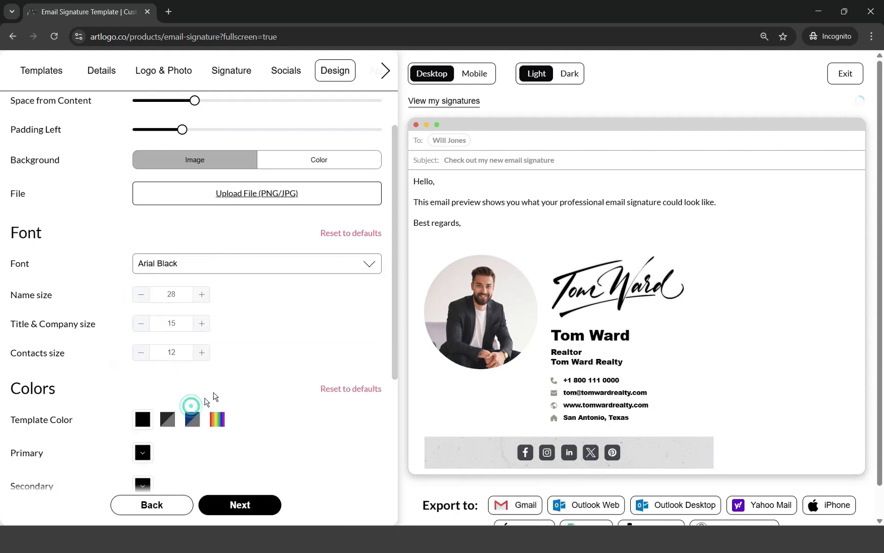
click(230, 261)
click(197, 422)
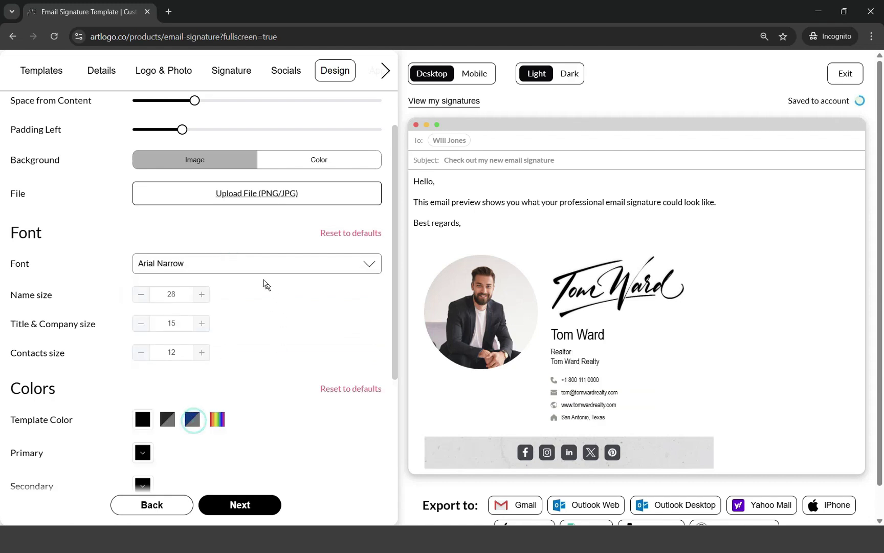
click(250, 263)
click(209, 293)
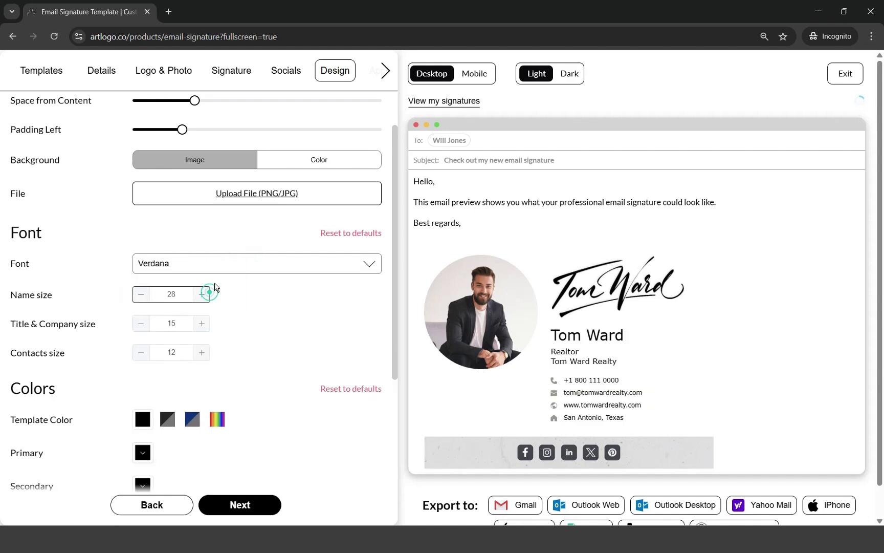
- Set name size to 29, title and company to 18, and contacts to 15
click(203, 294)
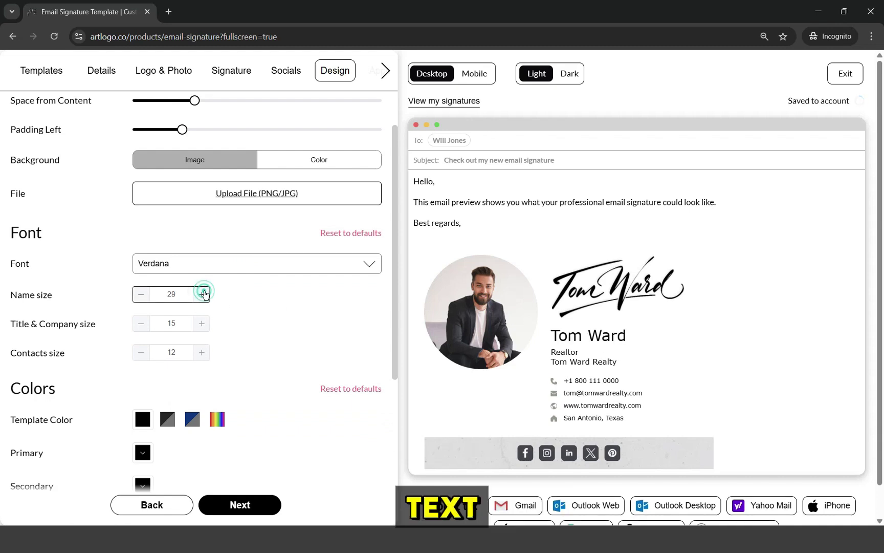
click(202, 323)
click(201, 323)
click(202, 323)
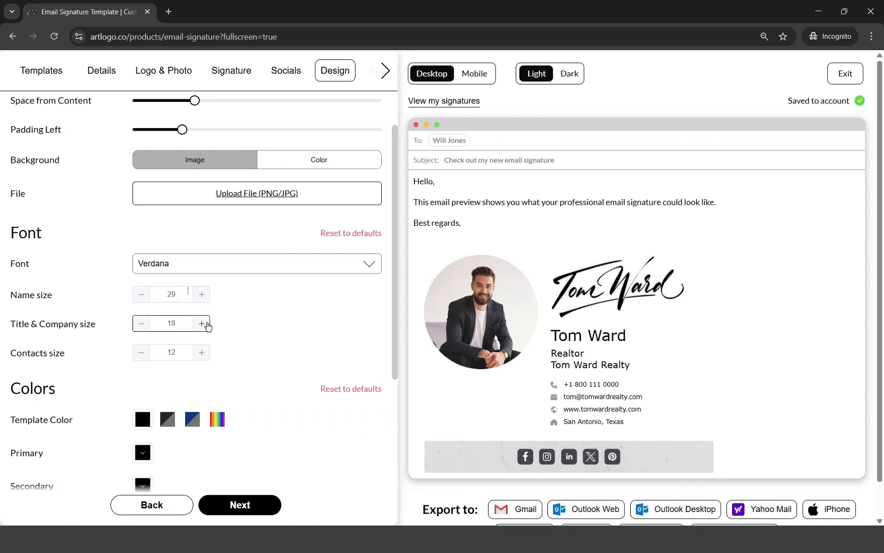
scroll(210, 324, down, 1)
click(202, 297)
click(203, 297)
click(203, 297)
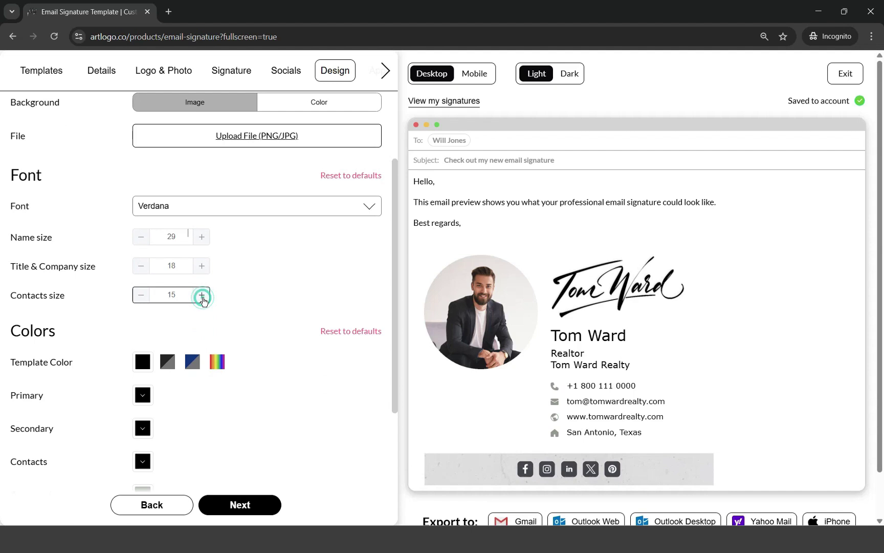
- Try the grey and blue preset colour schemes, returning to the black preset
scroll(211, 304, down, 2)
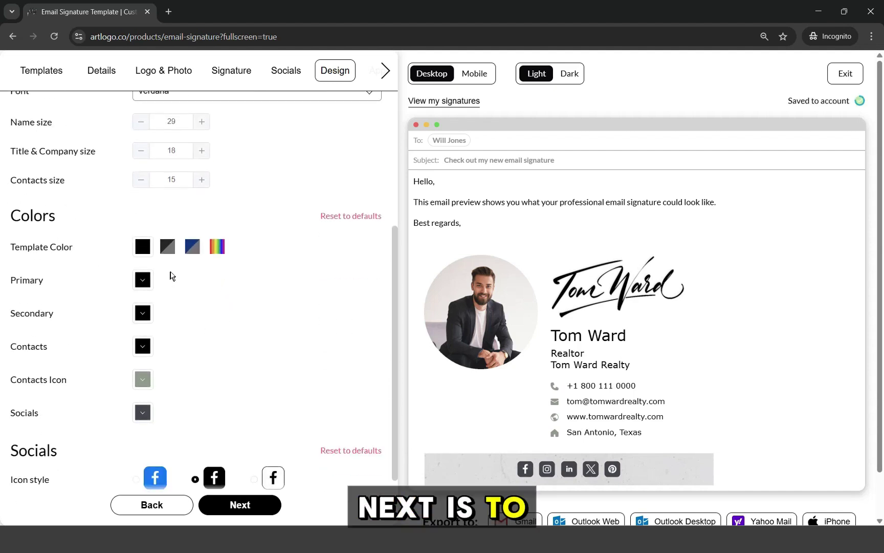
click(169, 248)
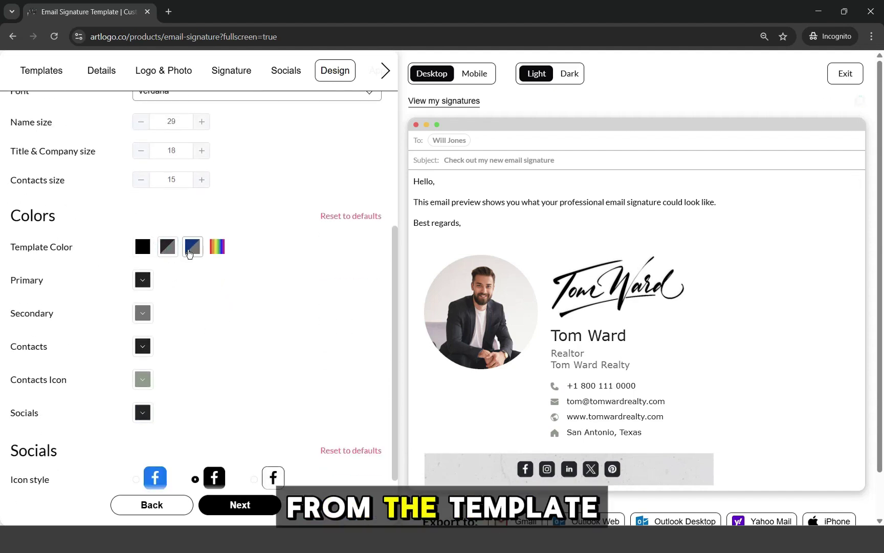
click(190, 248)
click(136, 249)
- Test a bright blue name colour, then set the name back to black
click(143, 279)
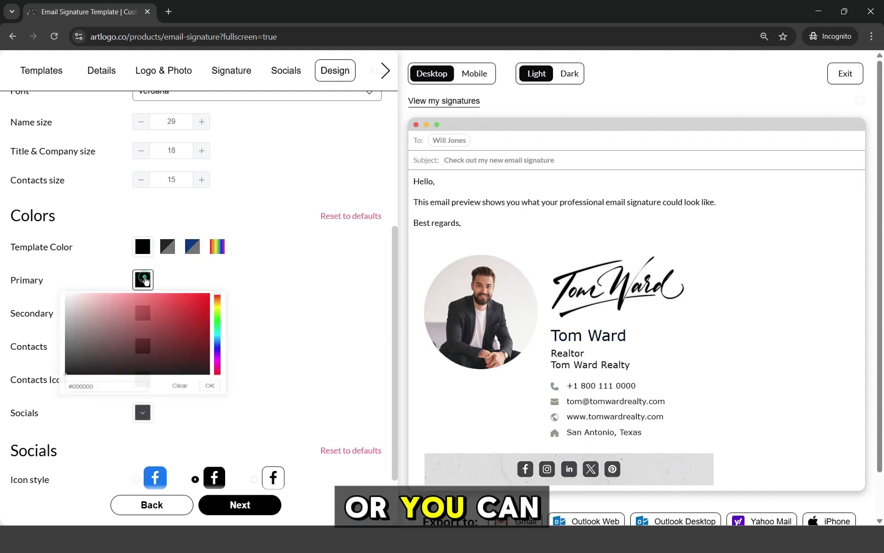
click(218, 356)
click(191, 320)
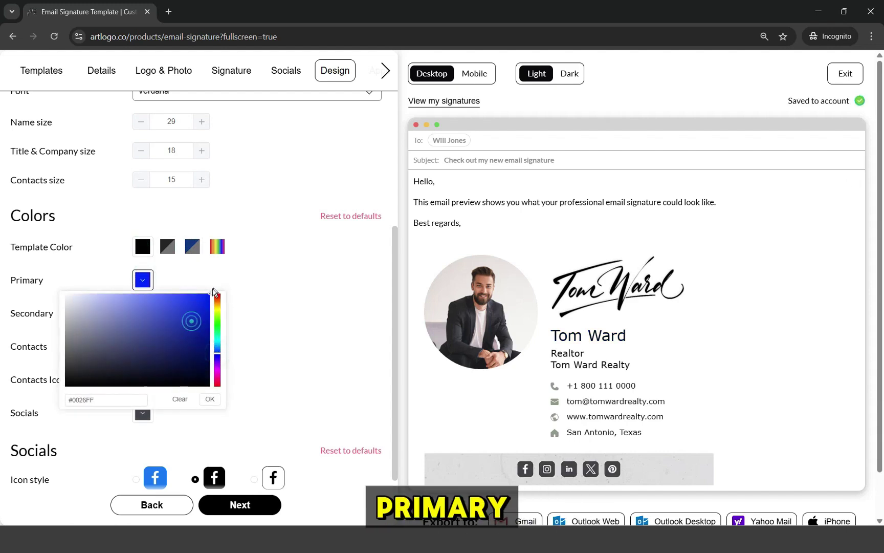
click(210, 399)
click(148, 289)
click(191, 389)
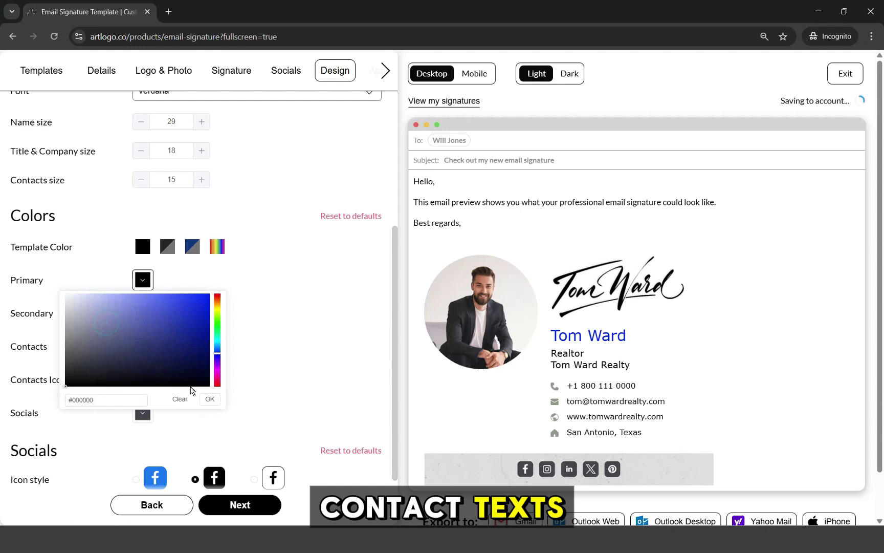
click(216, 398)
- Make title and company dark blue and the contact text dark grey #2F2F2F
click(144, 318)
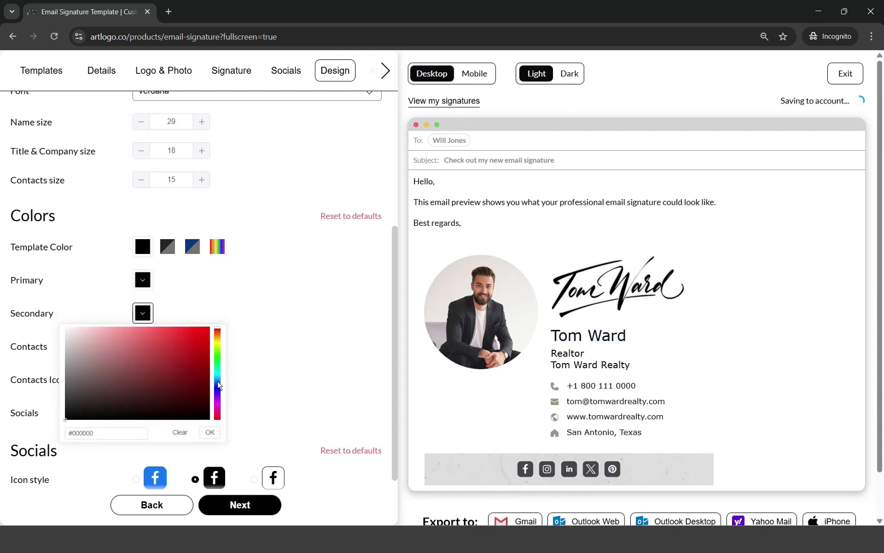
click(218, 385)
click(211, 432)
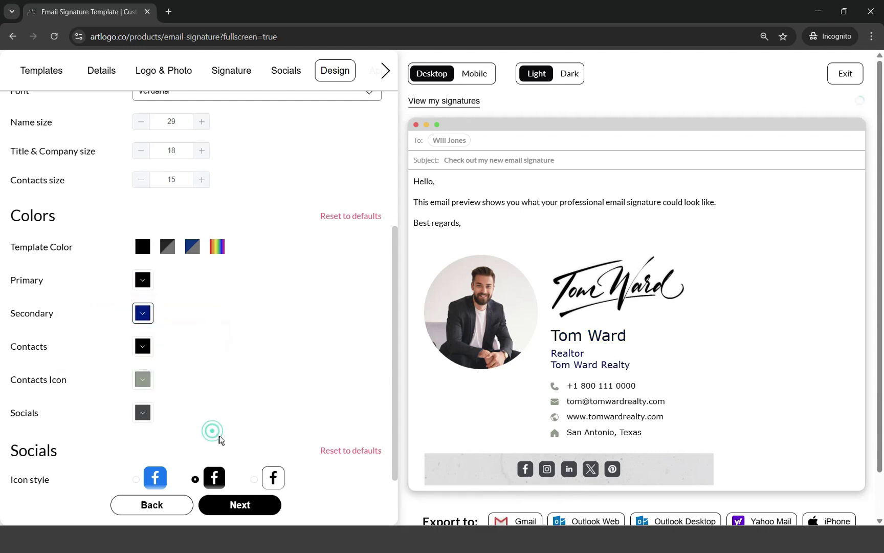
scroll(239, 351, down, 1)
click(142, 290)
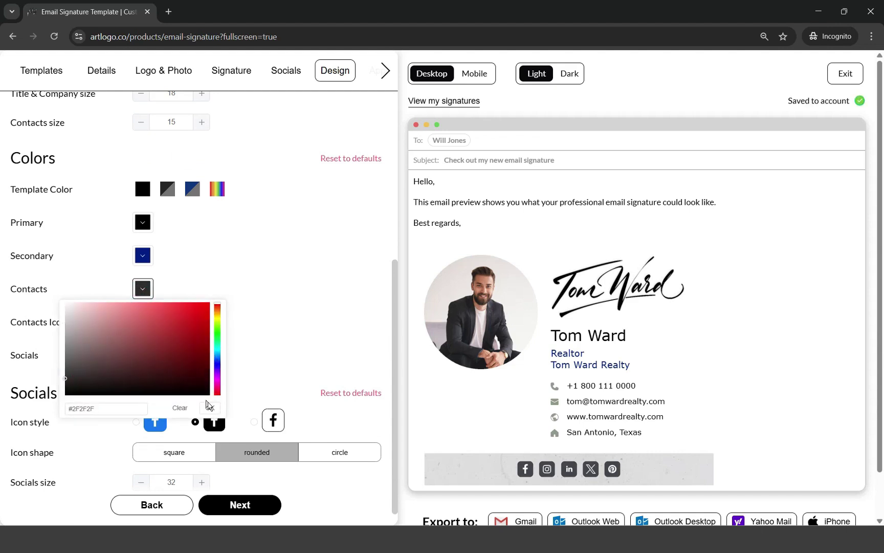
click(210, 404)
- Set the contact icons to blue-grey #7A8096
click(141, 326)
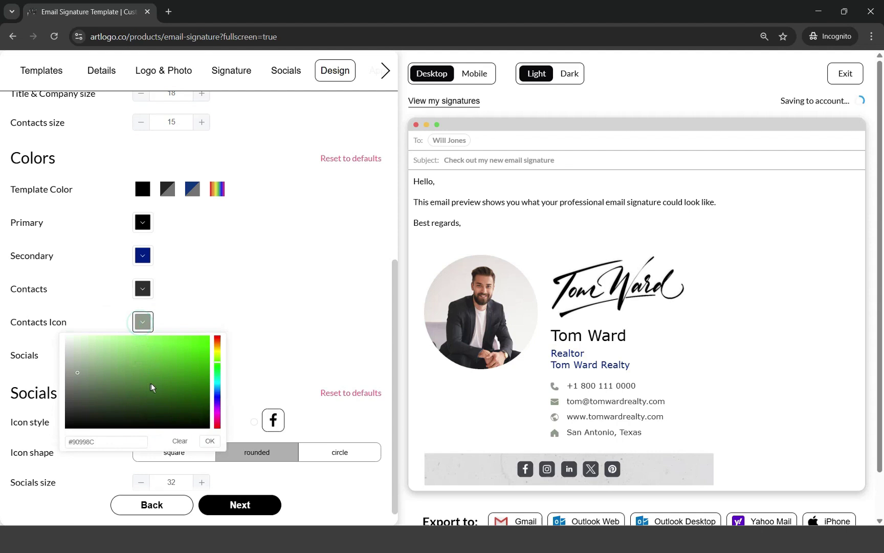
click(216, 393)
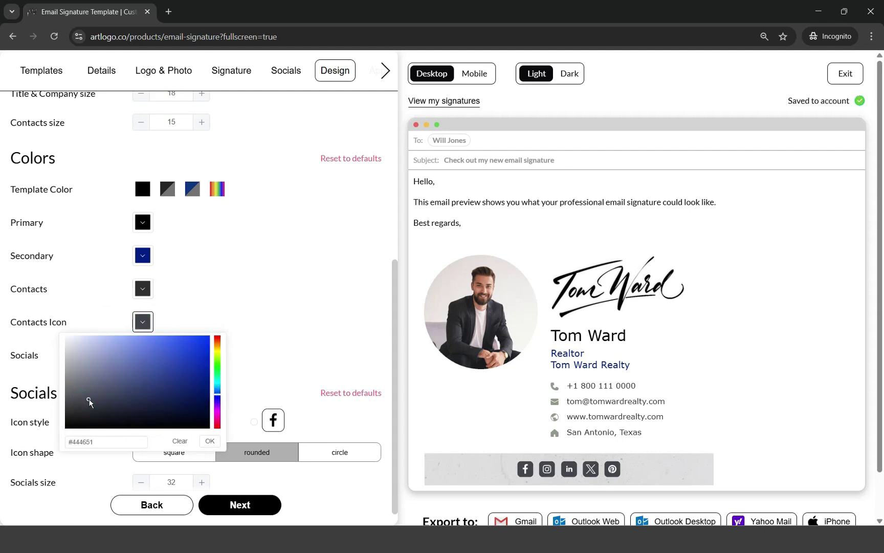
click(210, 440)
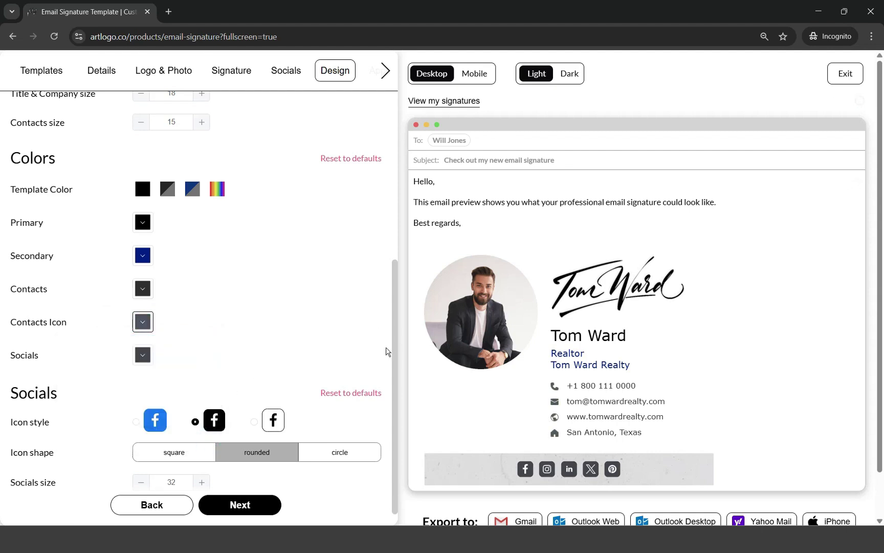
click(143, 324)
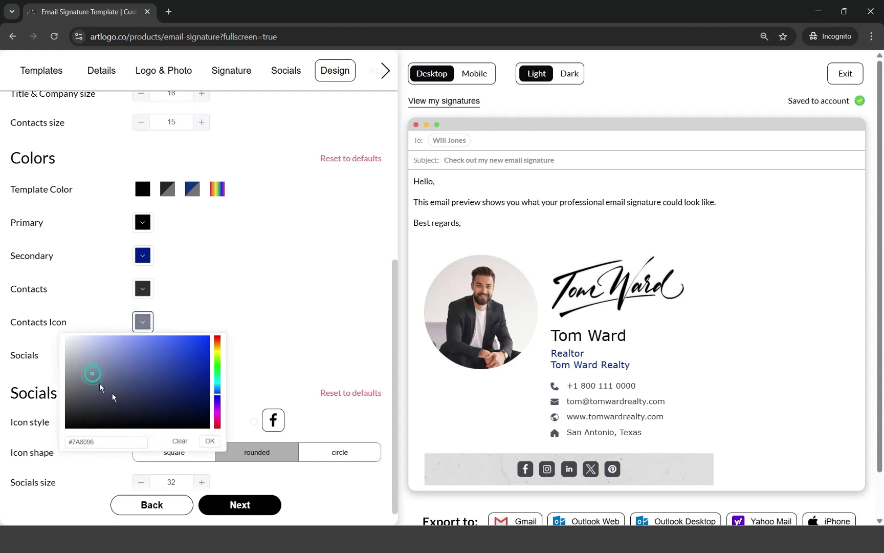
click(207, 441)
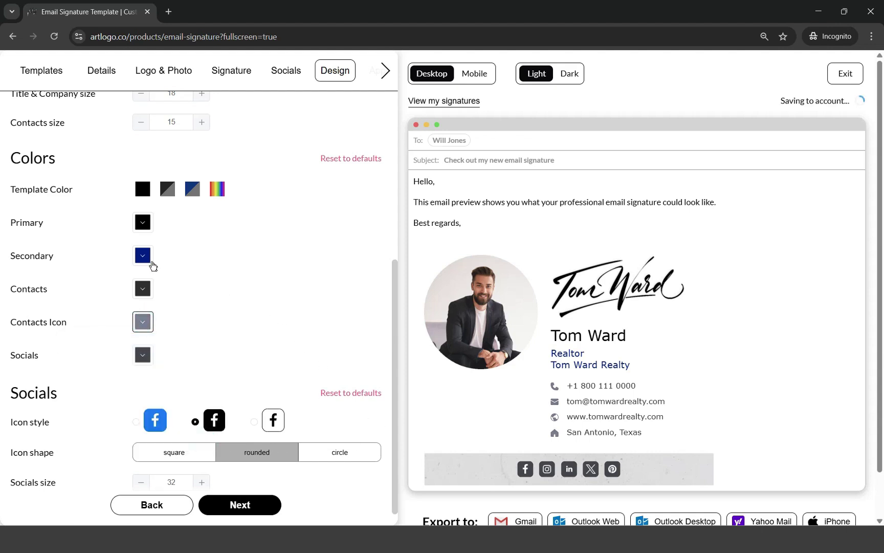
click(144, 257)
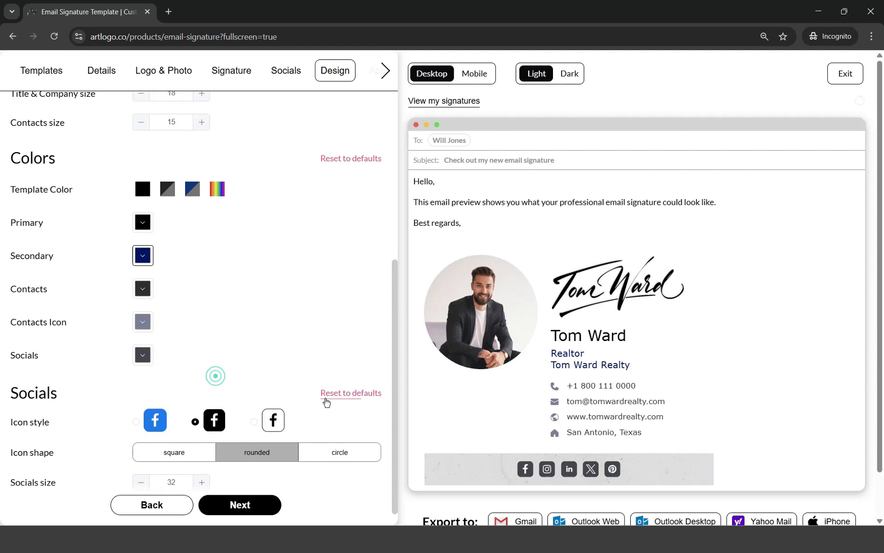
- Try a bright blue and outlined style, then show social icons in full brand colours
scroll(267, 352, down, 1)
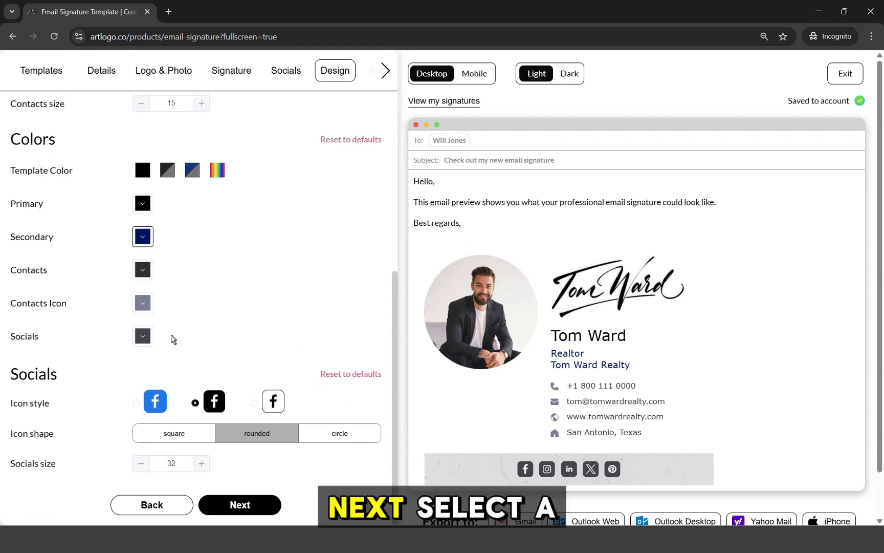
click(143, 336)
click(199, 379)
click(236, 431)
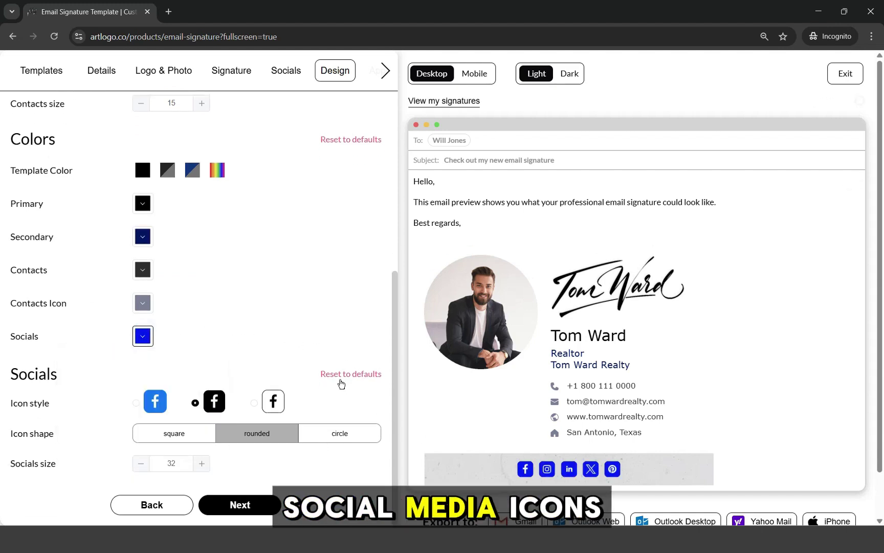
click(147, 403)
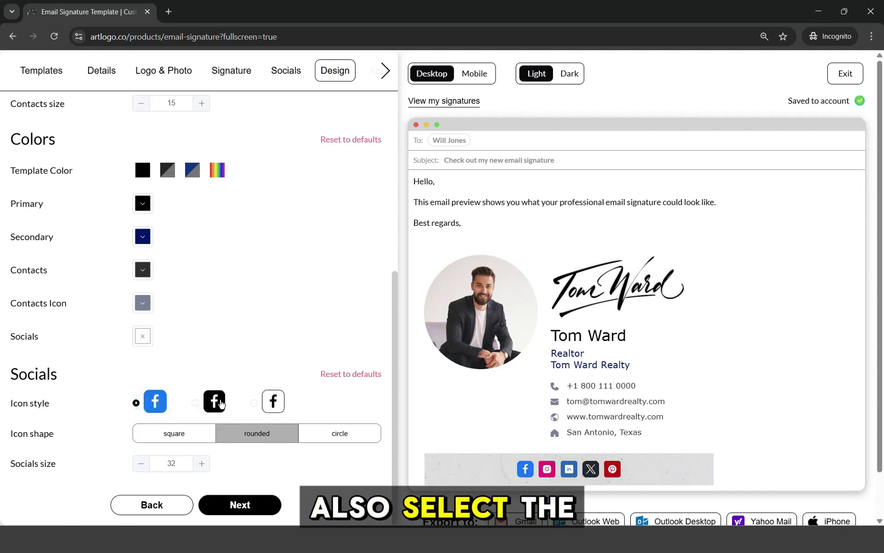
click(275, 404)
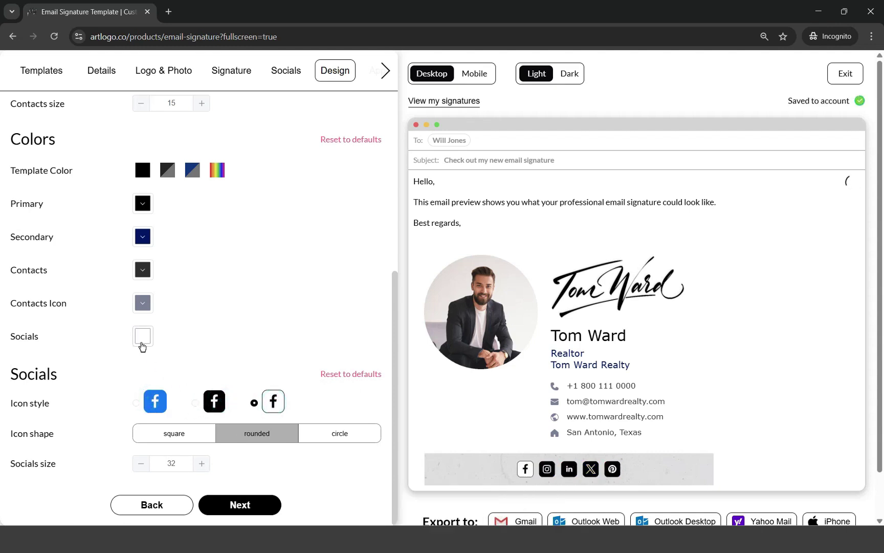
click(139, 337)
click(210, 455)
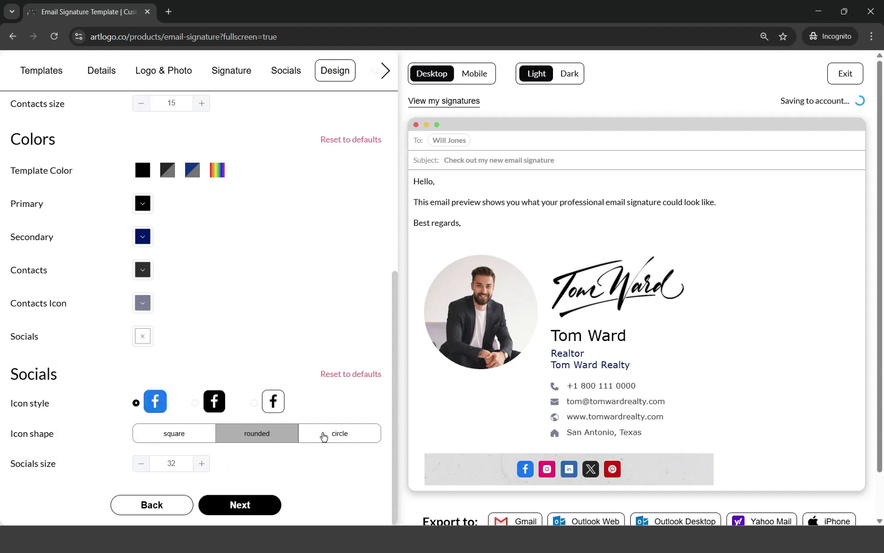
- Give the social icons a rounded shape and set their size to 34
click(323, 435)
click(159, 435)
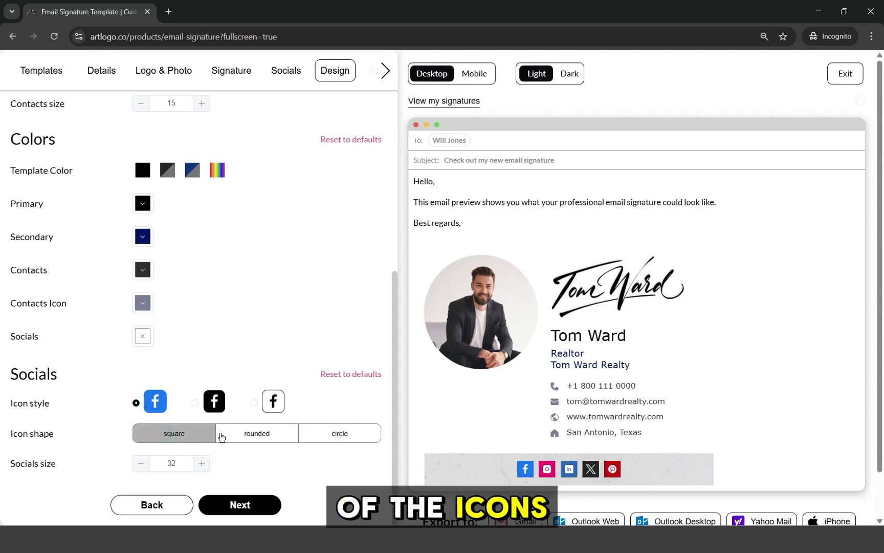
click(238, 435)
click(202, 464)
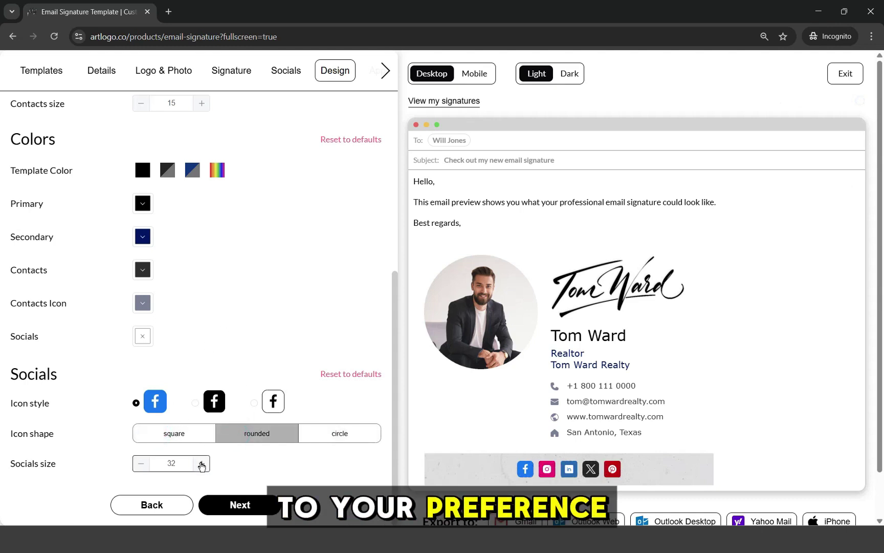
click(147, 467)
click(148, 468)
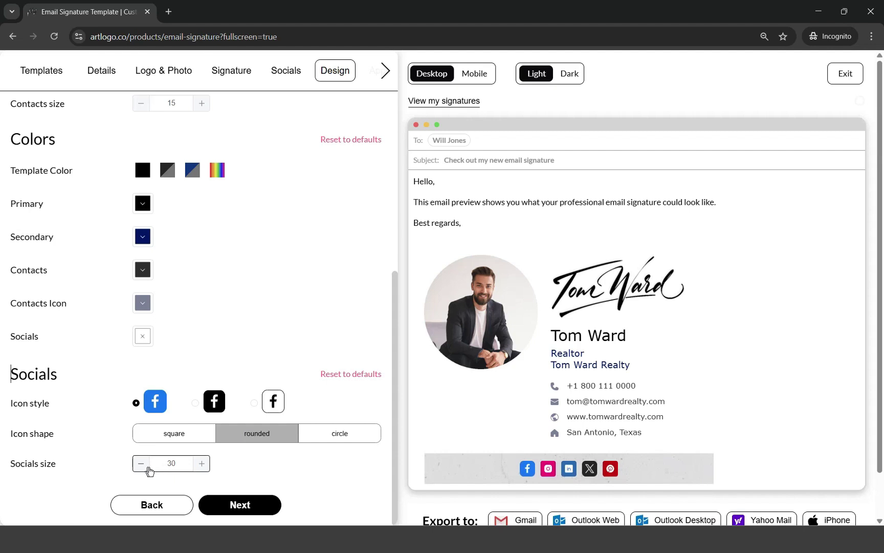
click(201, 465)
click(202, 465)
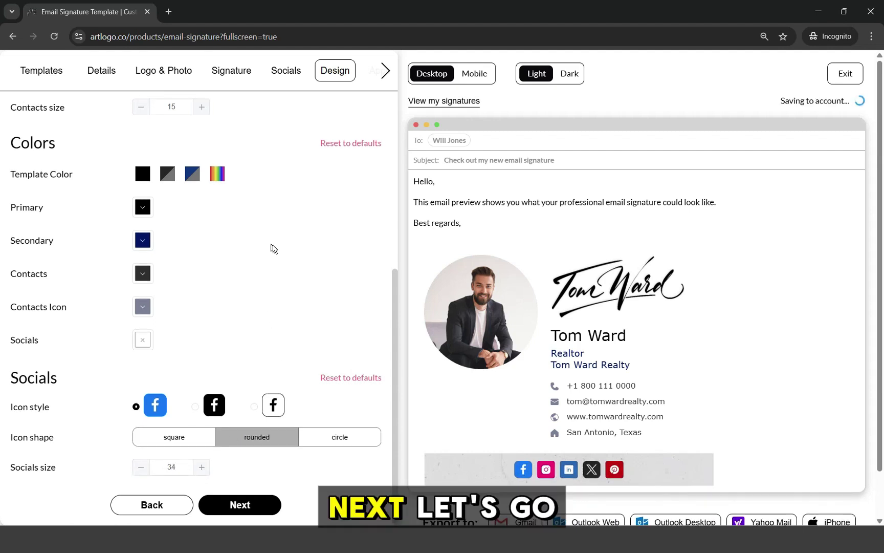
- Open the Apps section to view the Call to Action and Enhance Your Signature add-ons
scroll(327, 169, up, 2)
click(384, 78)
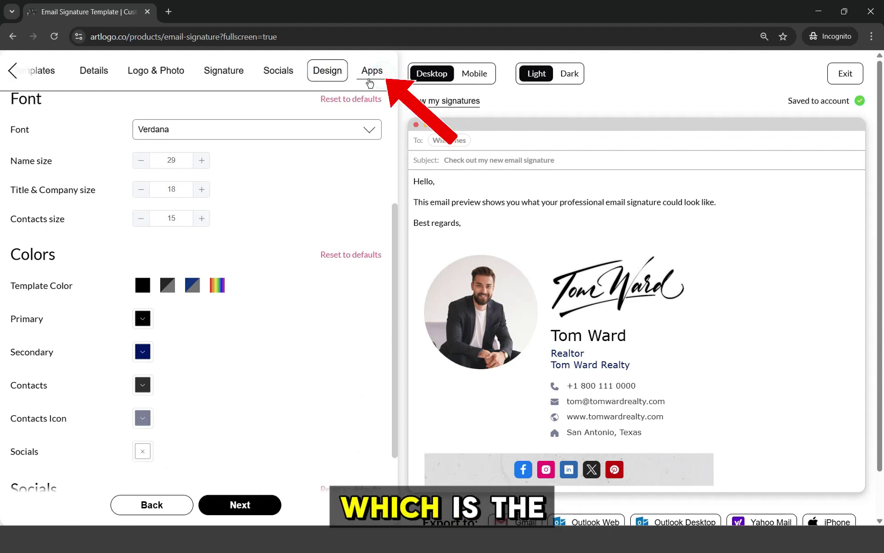
click(365, 81)
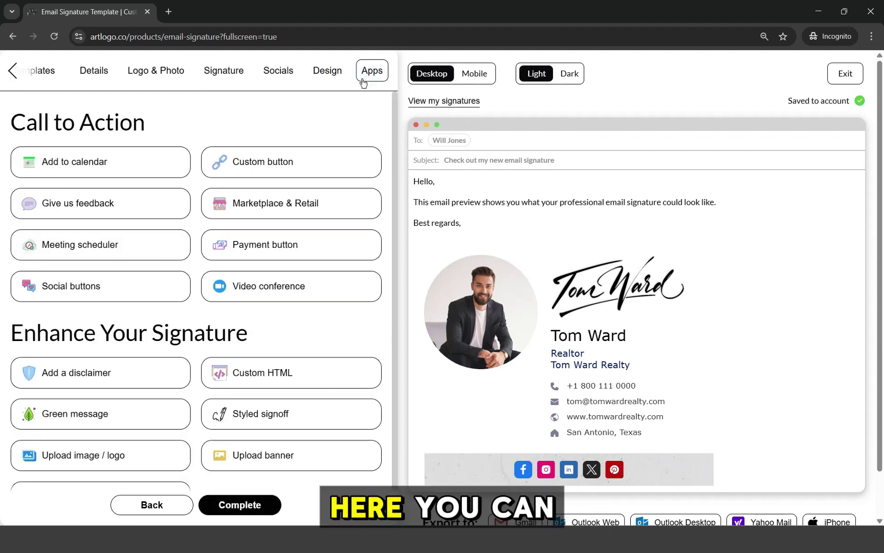
scroll(163, 300, down, 1)
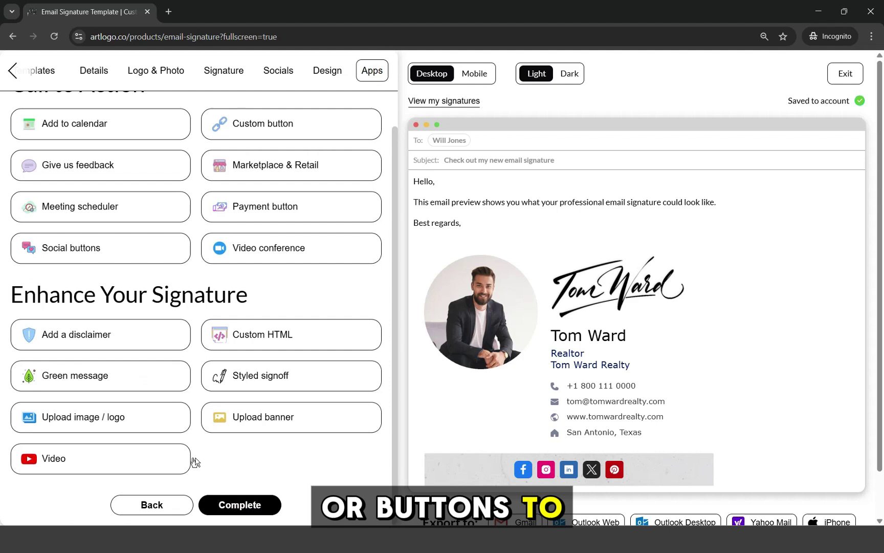
scroll(155, 400, up, 1)
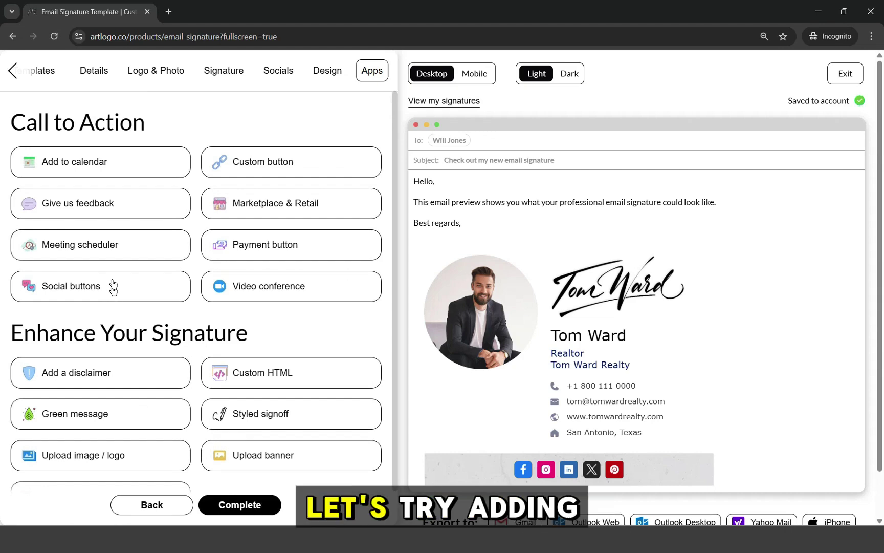
- Start a Meeting scheduler button with the Calendly booking URL and the Full solid button type
click(104, 248)
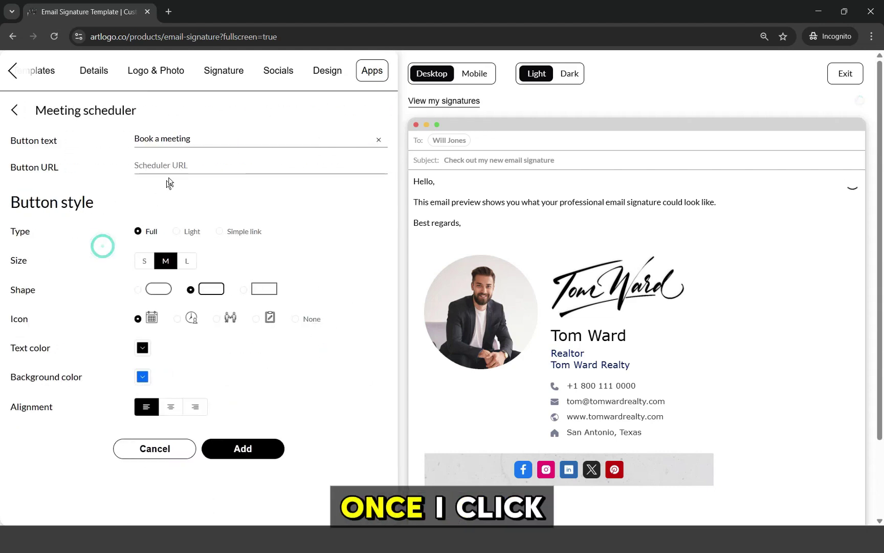
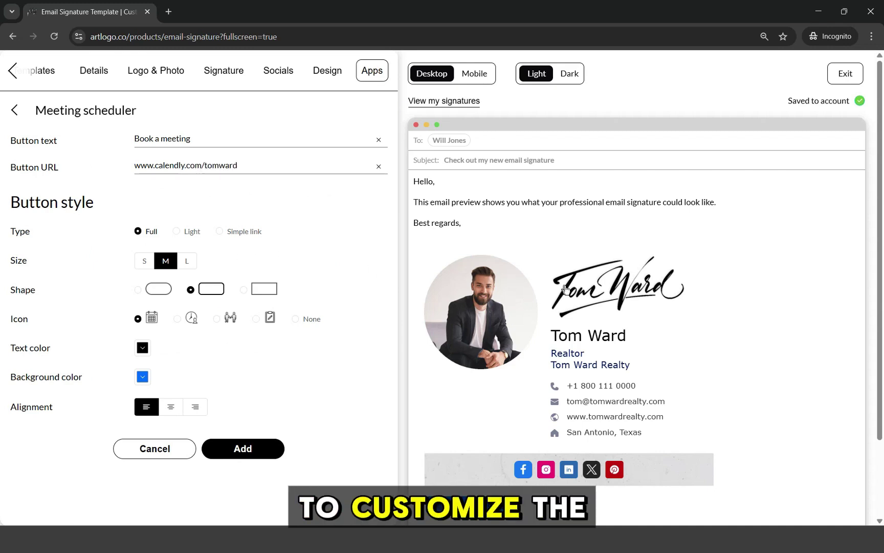
scroll(565, 288, down, 1)
click(189, 230)
click(228, 231)
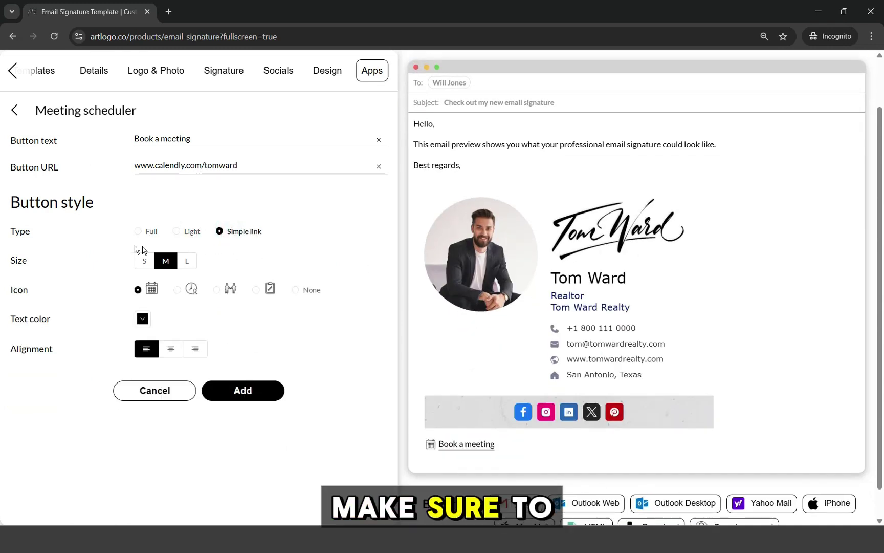
click(138, 231)
- Make the button large and rounded with white text
click(191, 260)
click(145, 260)
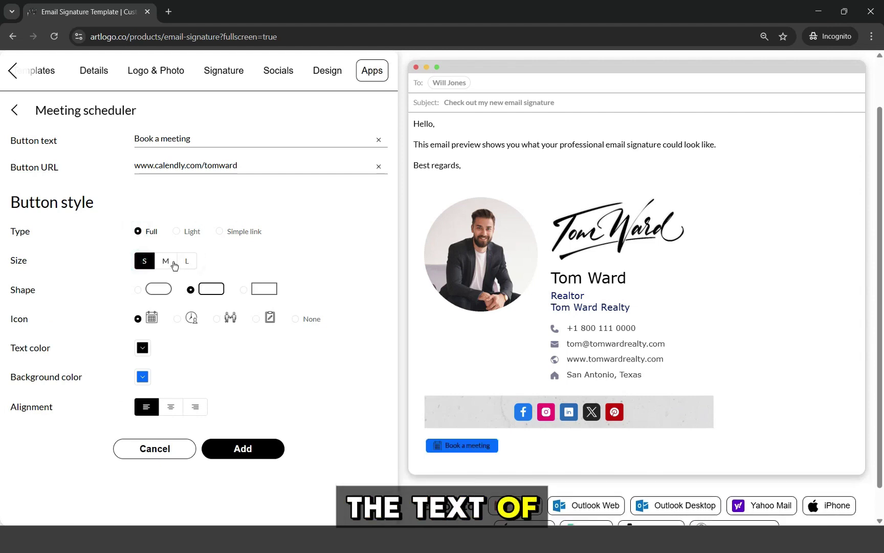
click(174, 262)
click(163, 289)
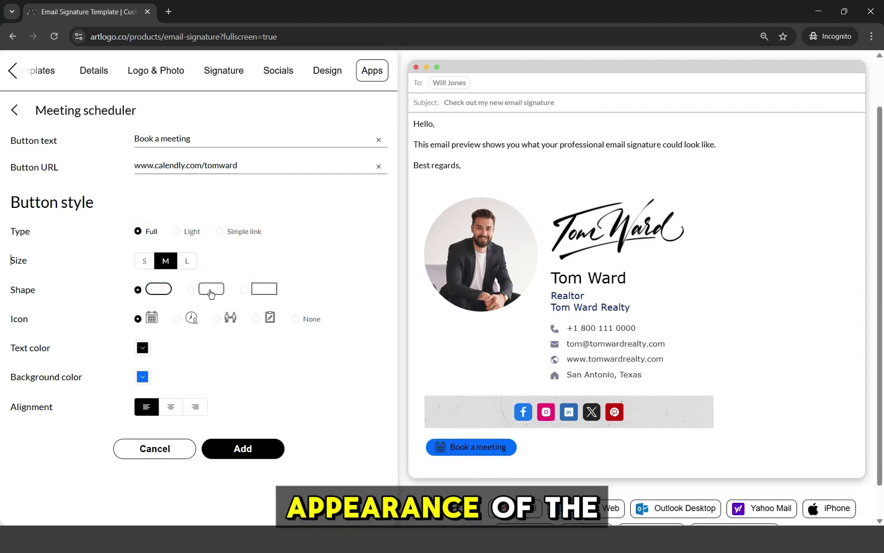
click(142, 347)
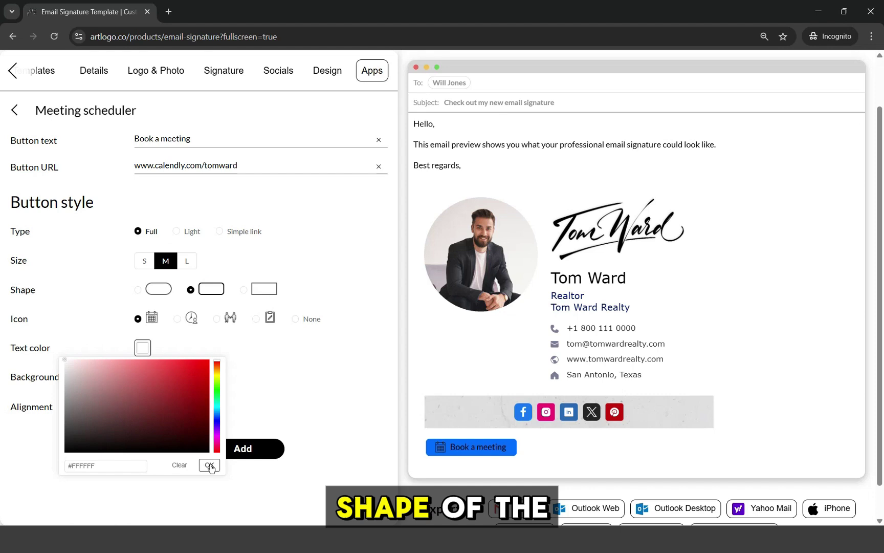
click(210, 466)
click(187, 262)
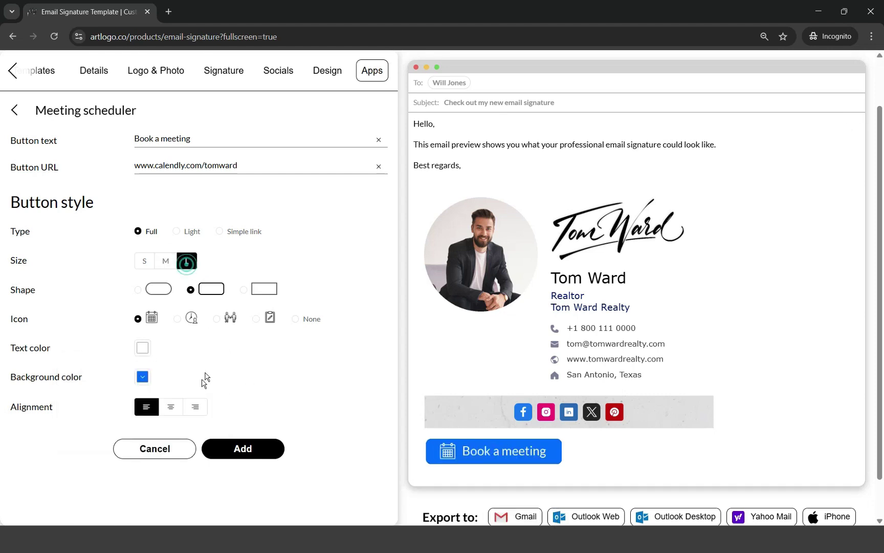
- Give the button a dark blue background, centre it, and add it to the signature
click(142, 377)
click(209, 494)
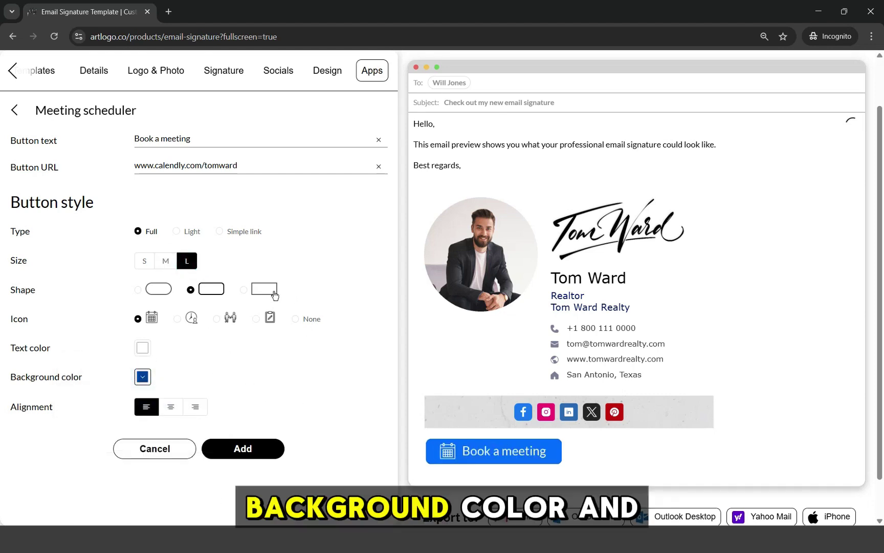
click(142, 379)
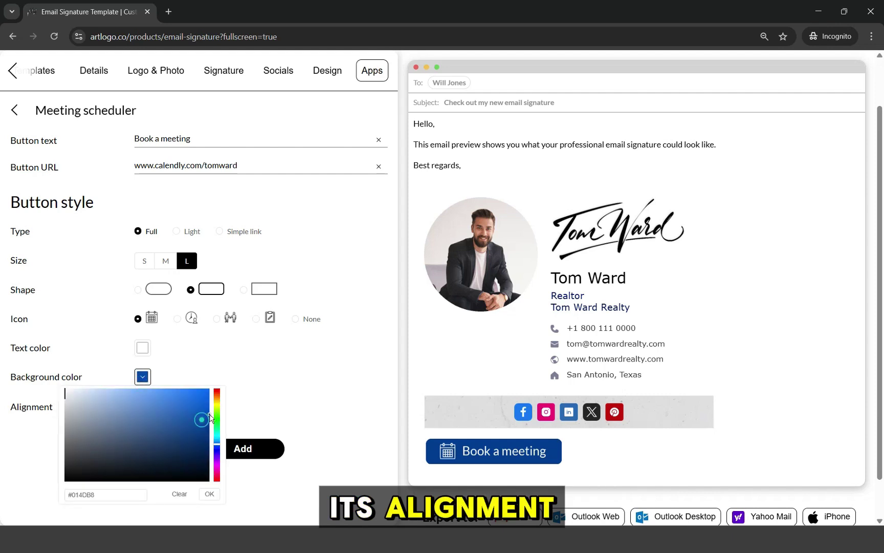
click(209, 494)
click(170, 408)
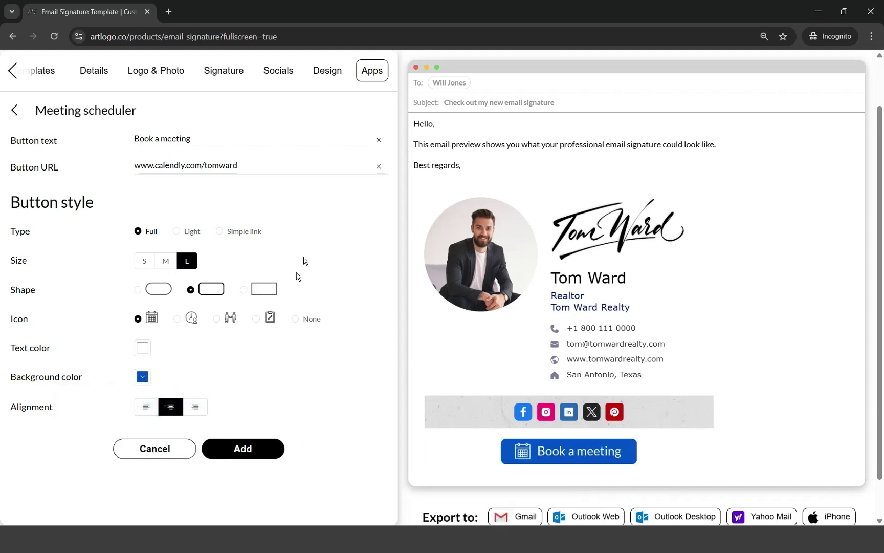
click(248, 455)
- Upload the dream-home banner image as an Upload banner add-on
scroll(220, 307, down, 2)
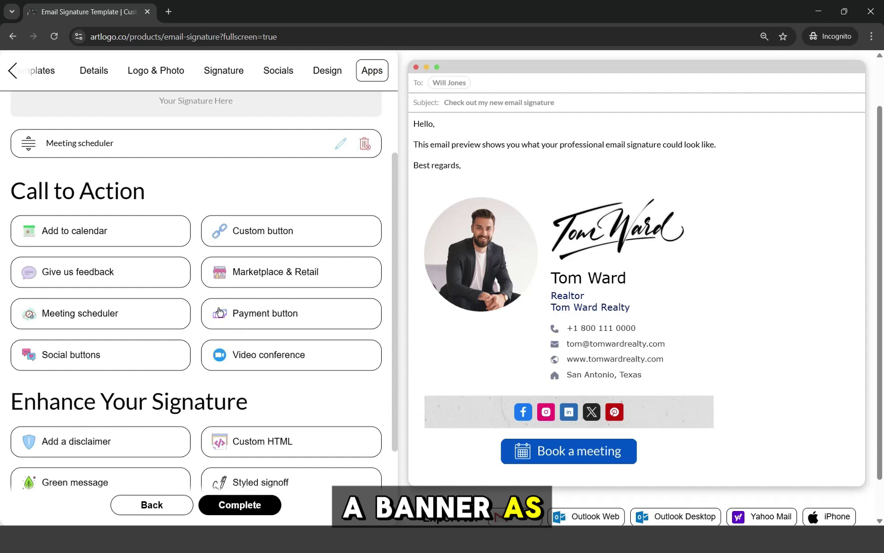
scroll(219, 311, down, 2)
click(241, 440)
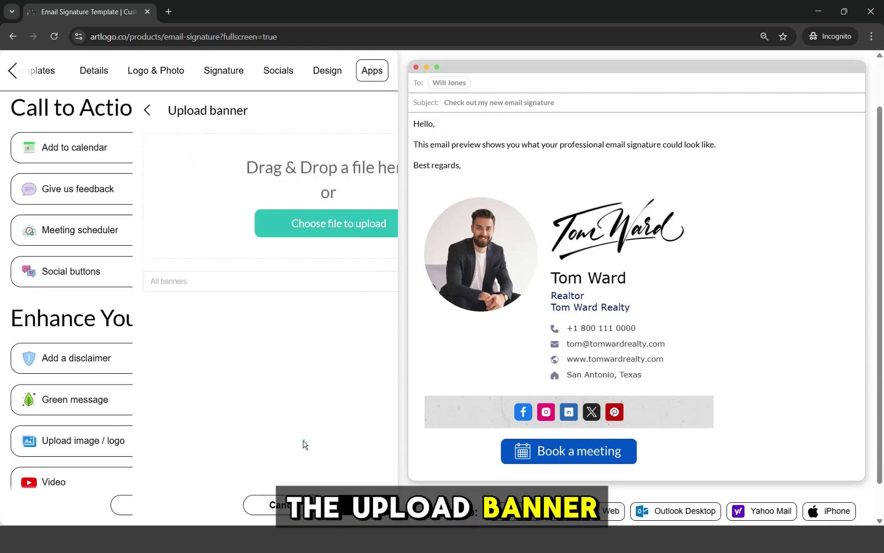
click(222, 225)
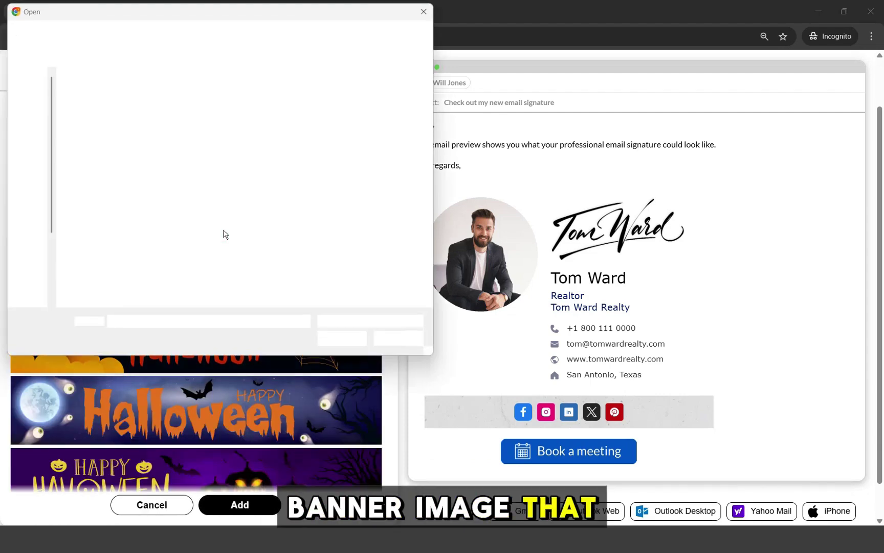
double_click(215, 117)
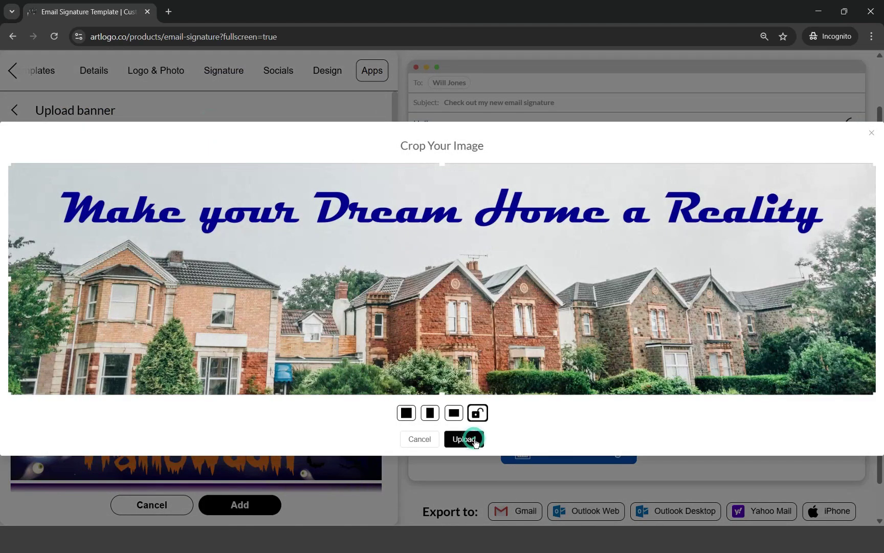
click(475, 440)
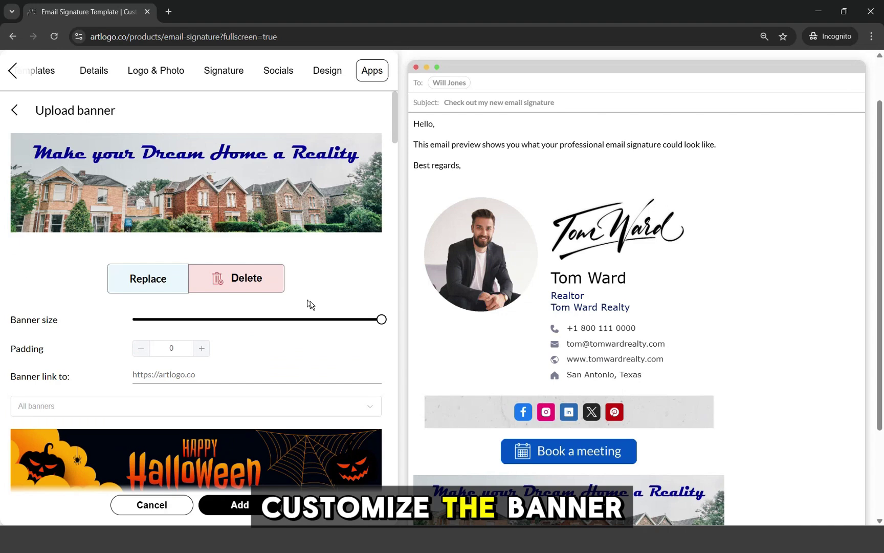
- Centre the banner with padding 0 and size it to about 93 percent
scroll(460, 341, down, 3)
scroll(255, 338, down, 2)
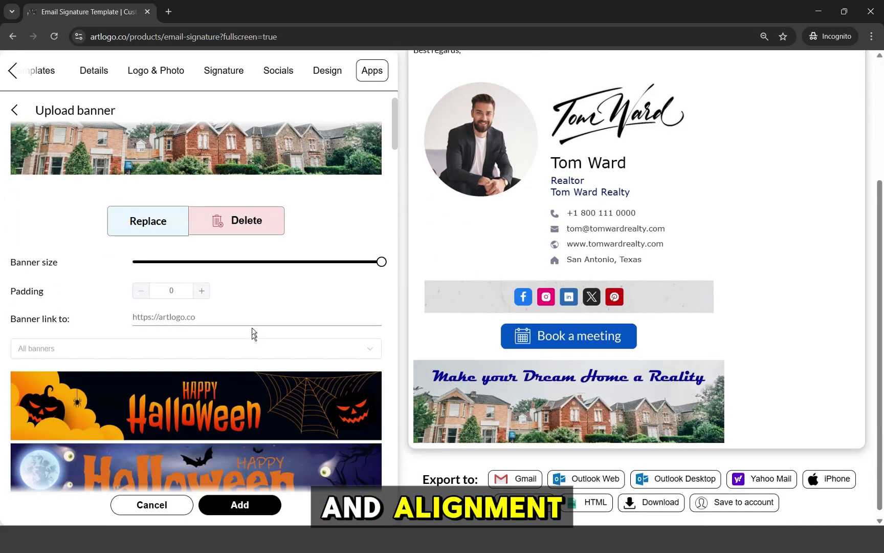
drag(378, 263, 329, 261)
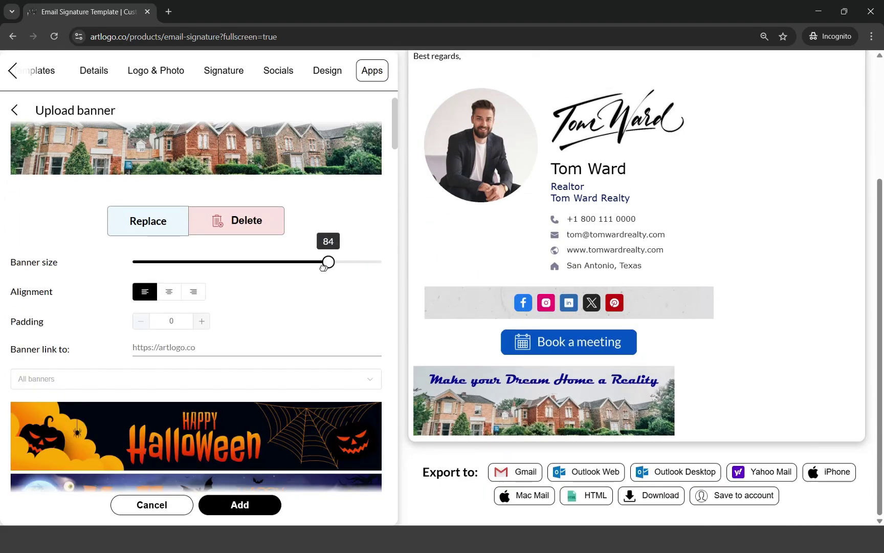
click(169, 292)
scroll(179, 316, down, 2)
click(201, 264)
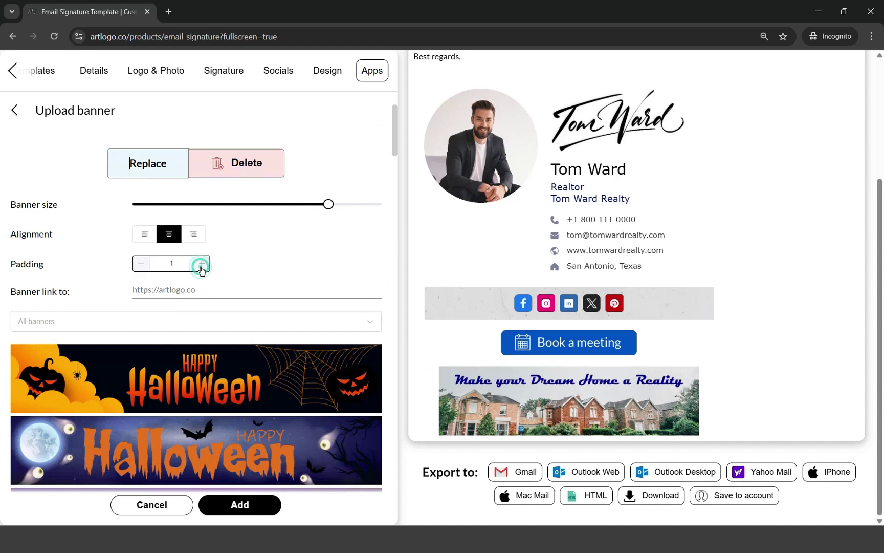
click(142, 264)
click(141, 263)
drag(330, 203, 360, 203)
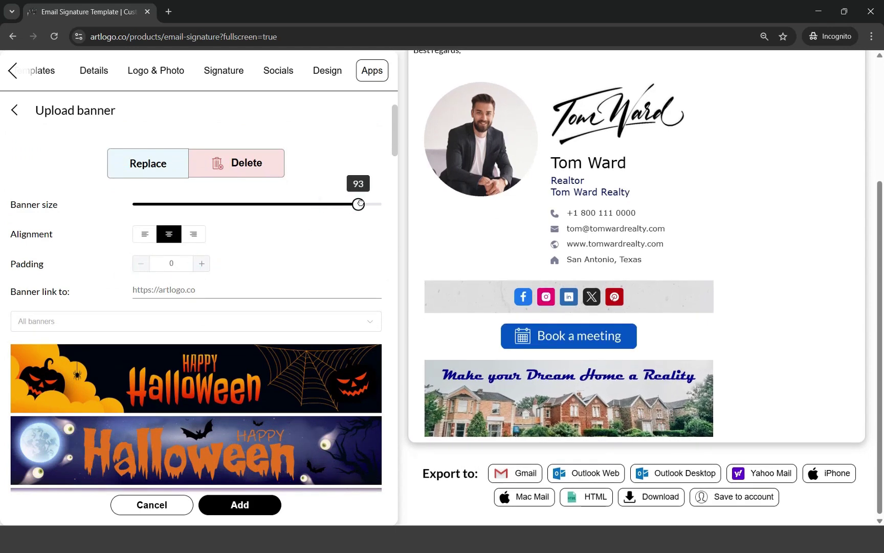
click(198, 285)
text(www.tomwardrealty.com)
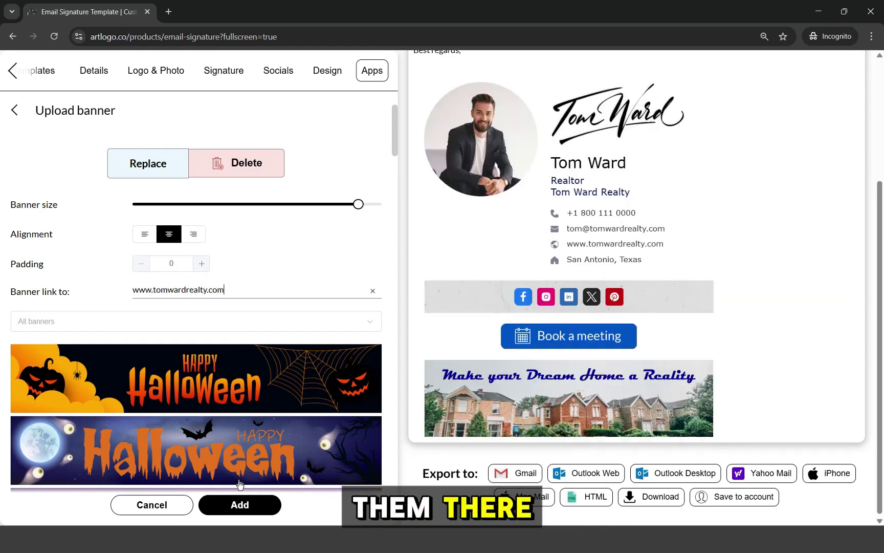
click(239, 505)
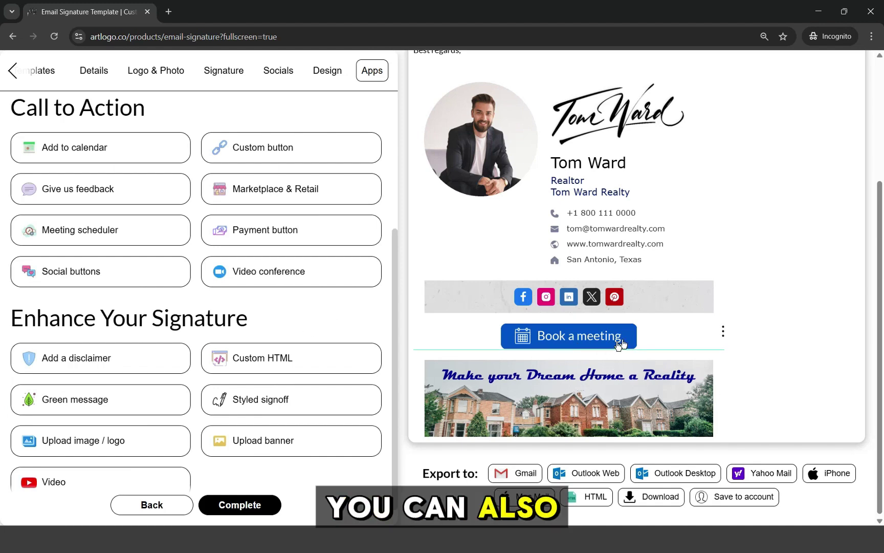
scroll(266, 294, up, 5)
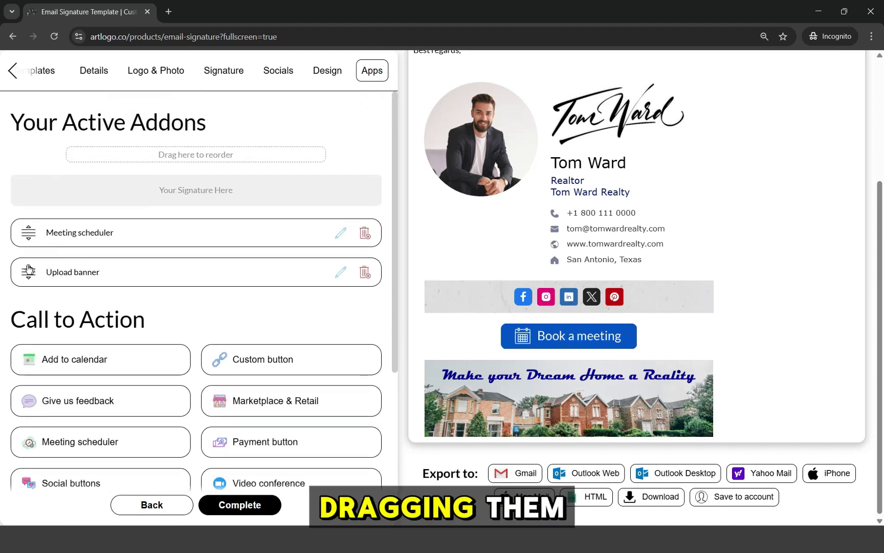
drag(25, 233, 30, 271)
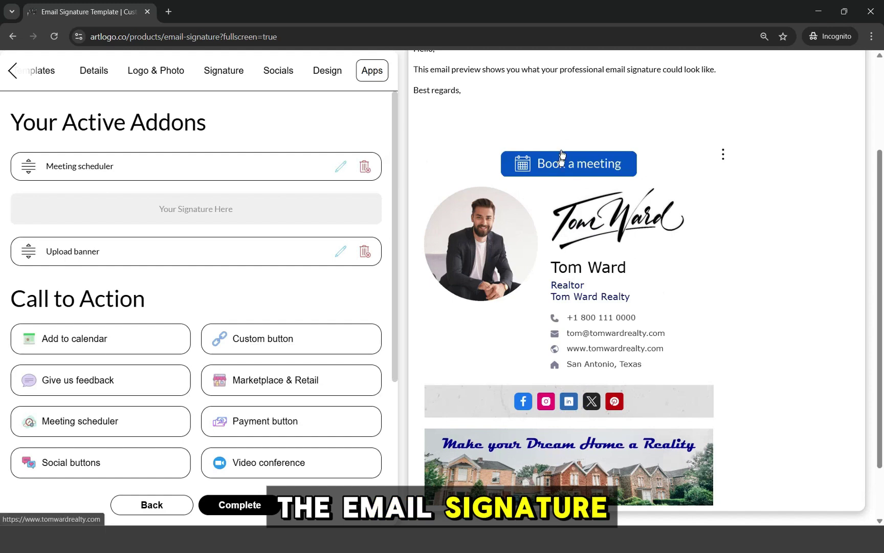
scroll(561, 155, down, 2)
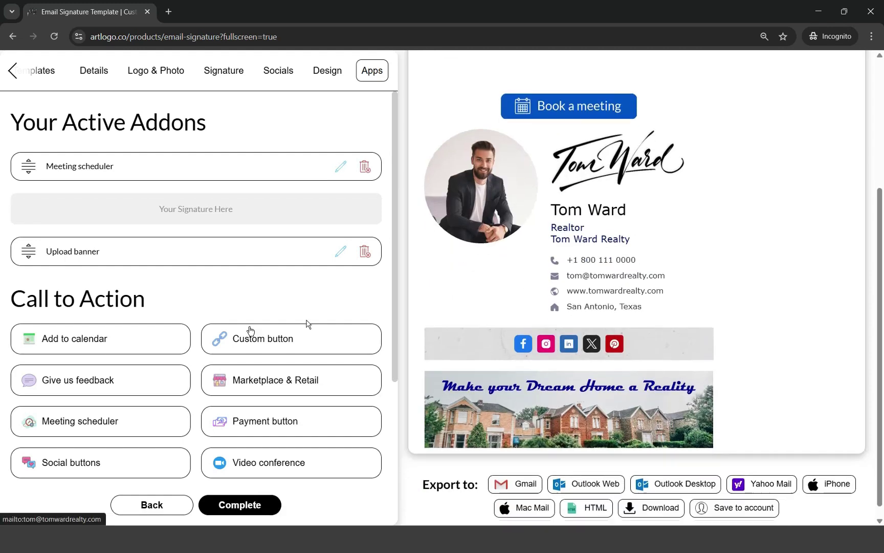
drag(29, 171, 28, 276)
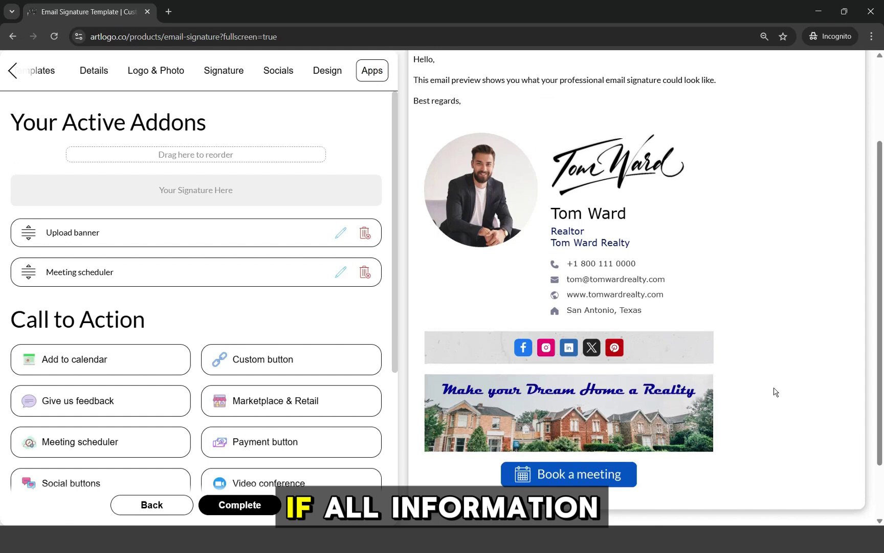
scroll(775, 392, up, 3)
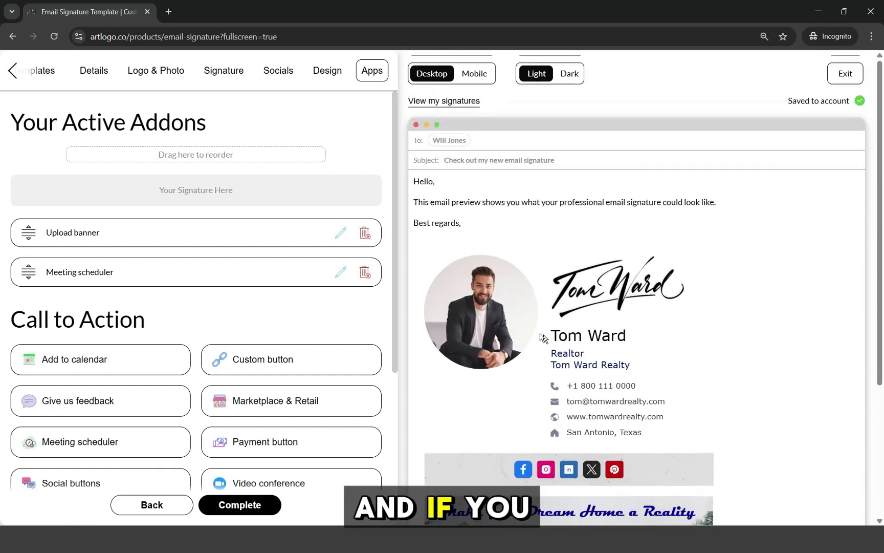
click(565, 74)
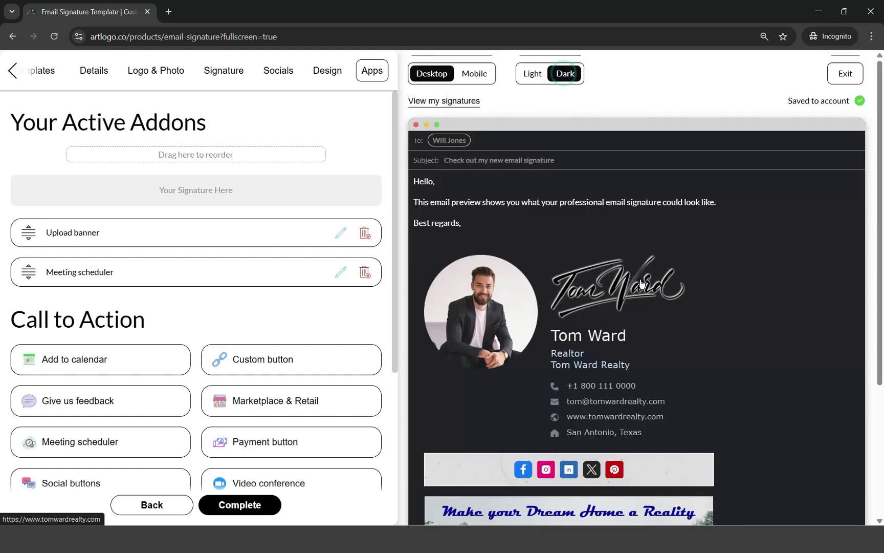
scroll(640, 281, down, 4)
scroll(704, 332, up, 4)
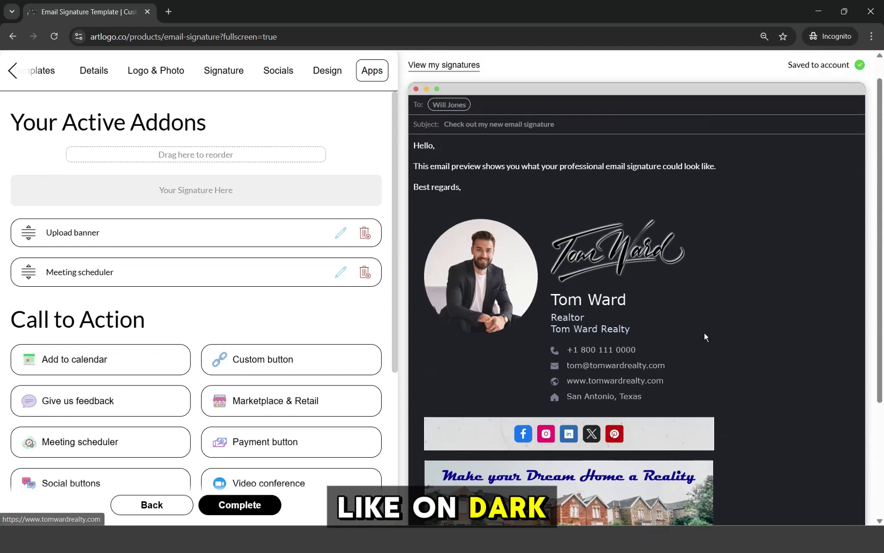
click(474, 78)
scroll(668, 297, down, 3)
scroll(670, 294, down, 3)
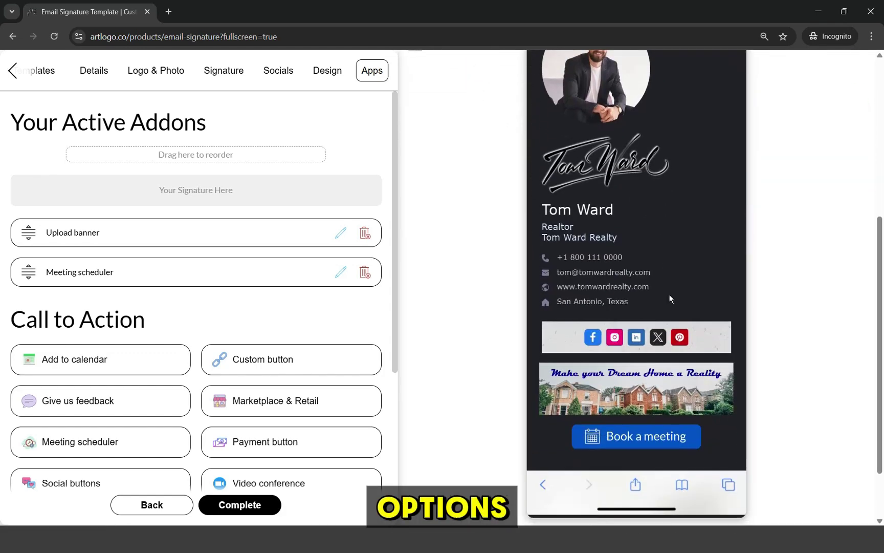
scroll(671, 320, up, 6)
click(436, 76)
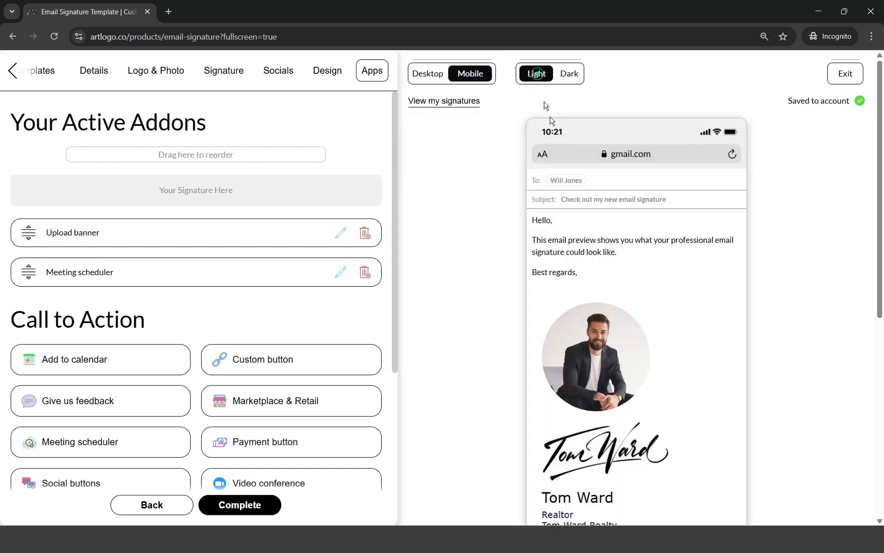
scroll(638, 284, down, 5)
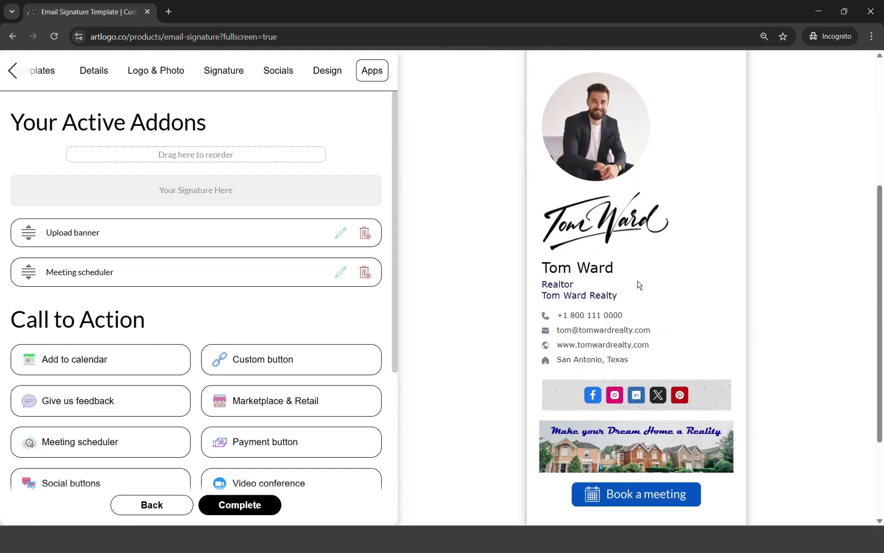
scroll(659, 333, up, 5)
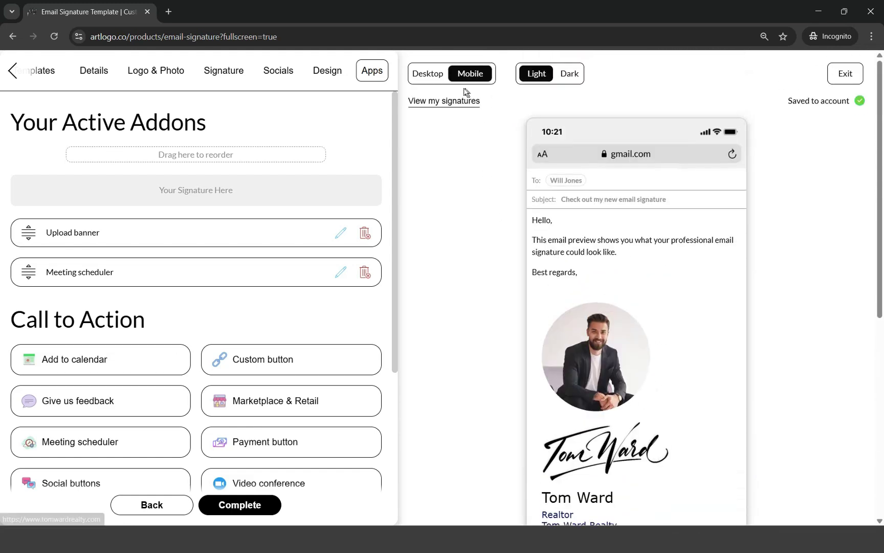
click(424, 73)
scroll(649, 308, down, 3)
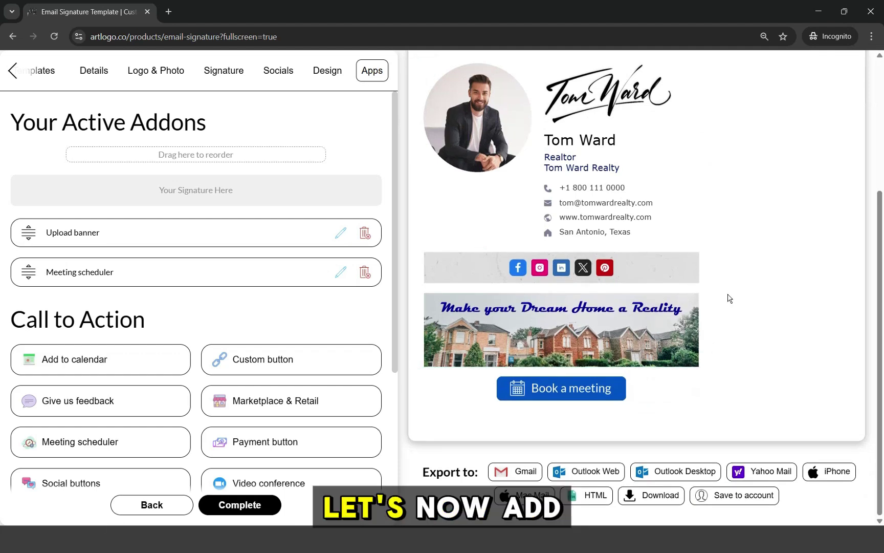
- Export the signature to Gmail by signing in with Google and granting access
scroll(702, 322, up, 4)
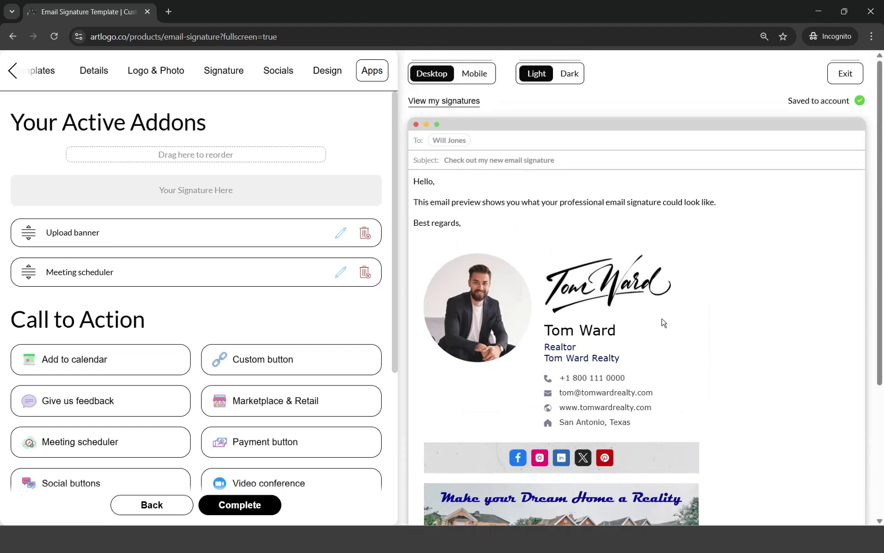
scroll(712, 205, down, 4)
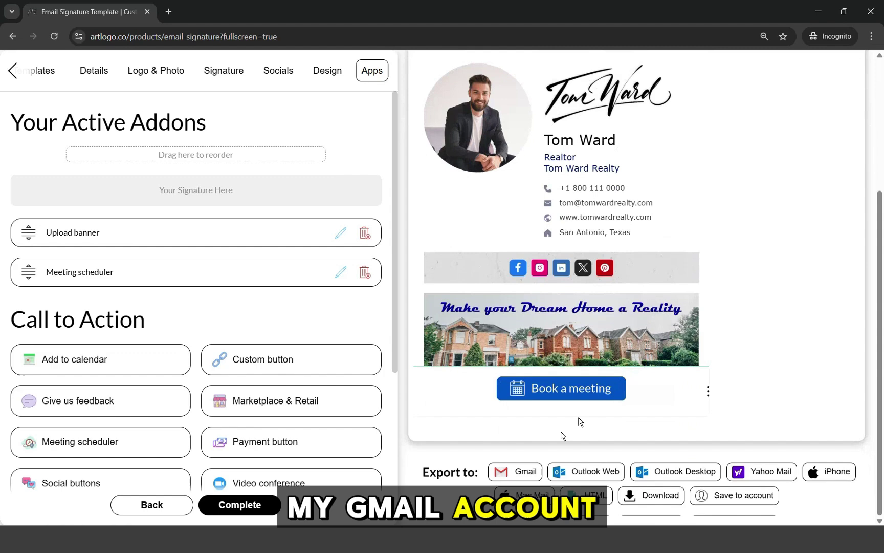
click(510, 472)
click(430, 172)
scroll(541, 407, down, 3)
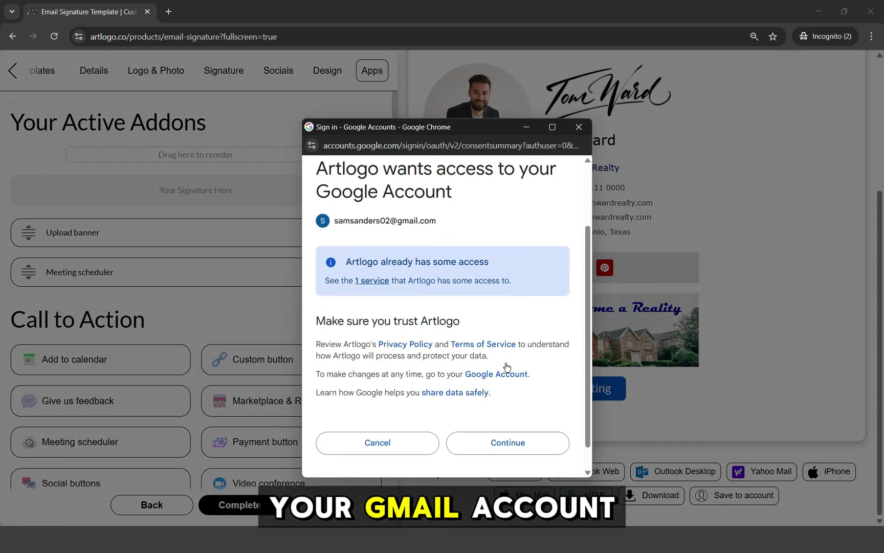
click(516, 415)
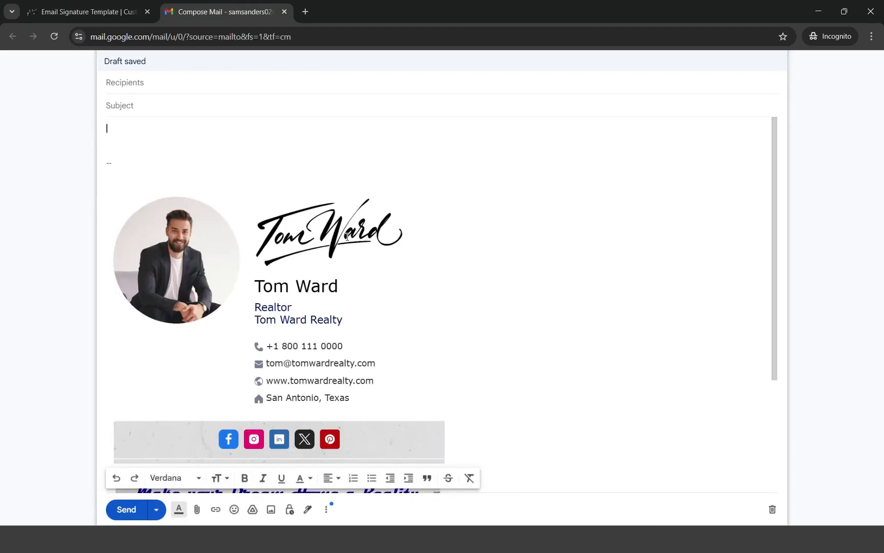
- Review the banner and meeting button in the Gmail compose message, then close that tab
scroll(525, 243, down, 3)
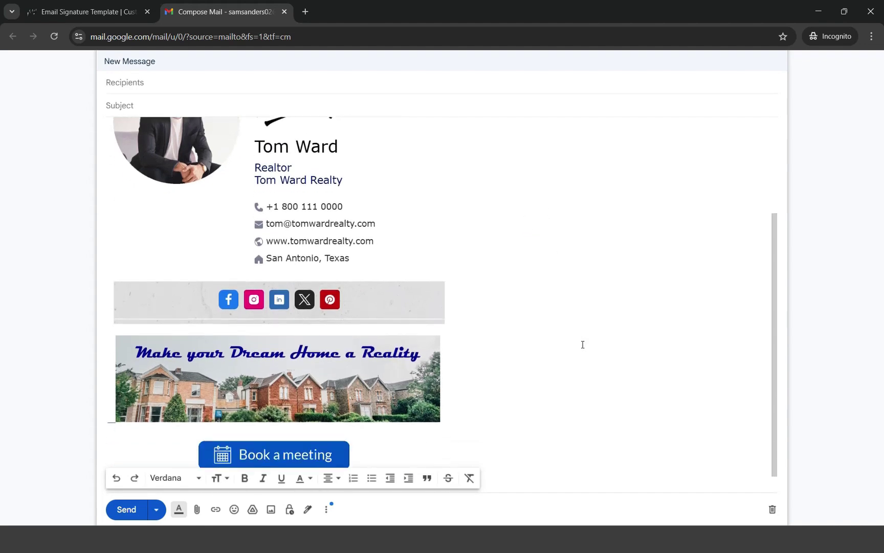
scroll(376, 211, up, 3)
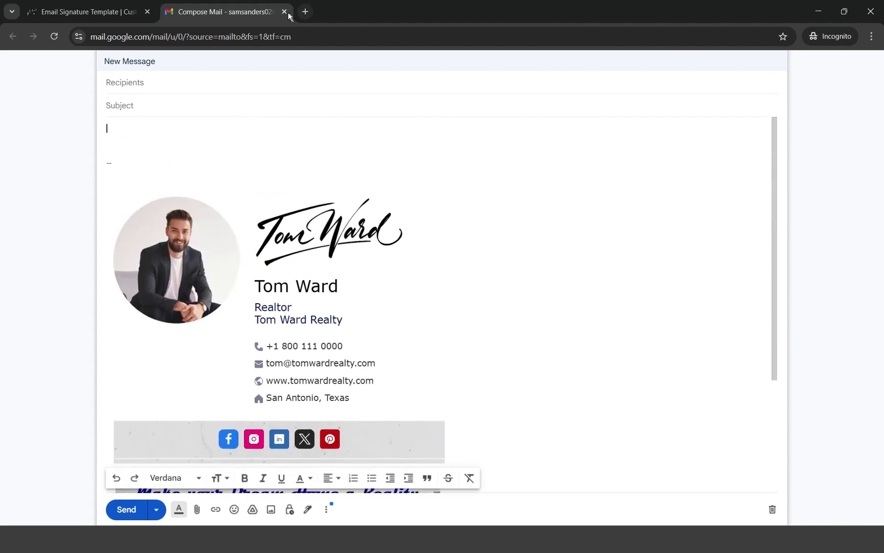
click(285, 12)
- Dismiss the success message and create a new signature based on Template 36
click(508, 255)
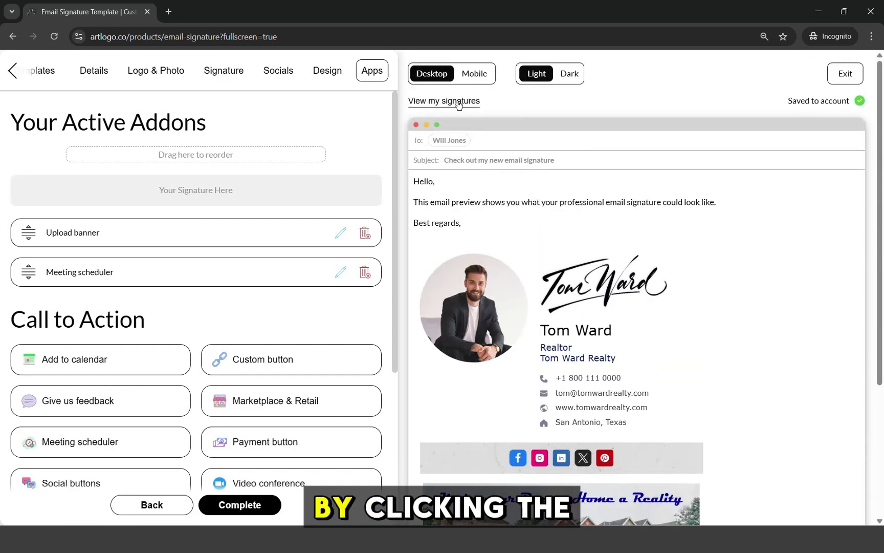
click(457, 100)
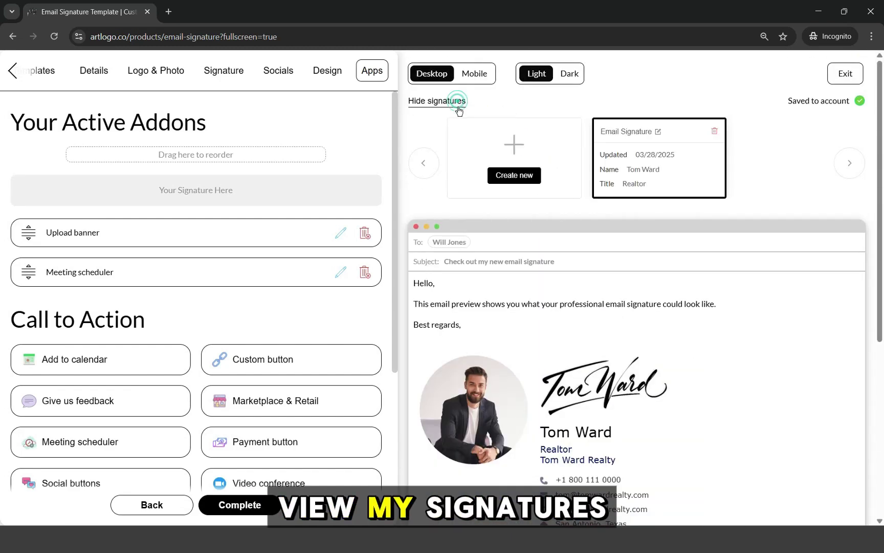
click(519, 161)
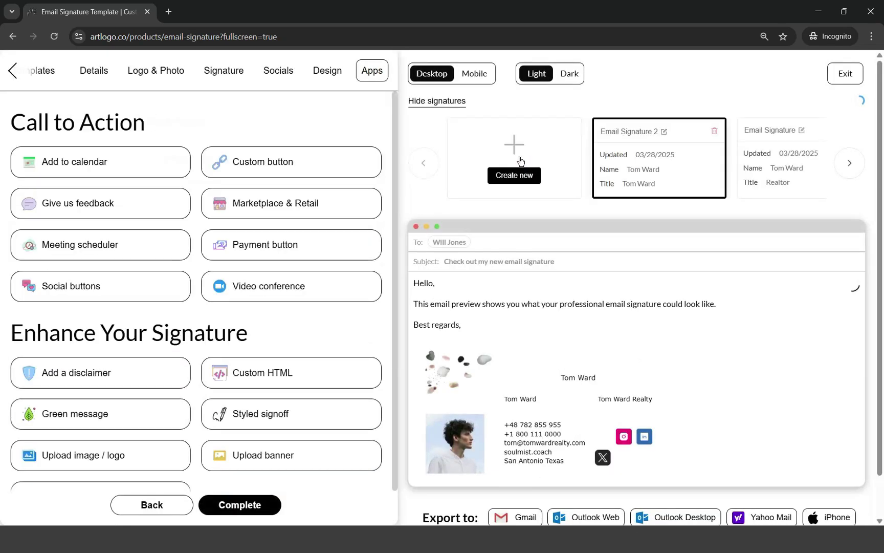
click(45, 75)
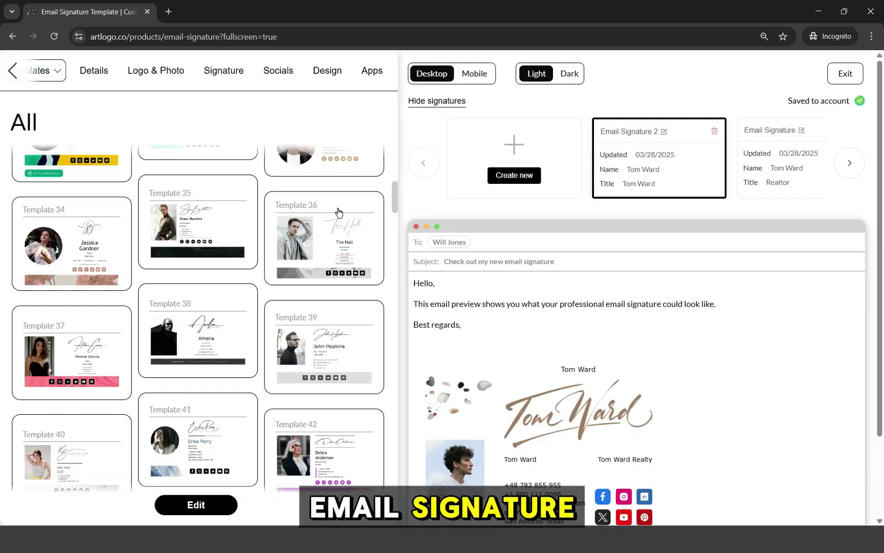
click(348, 231)
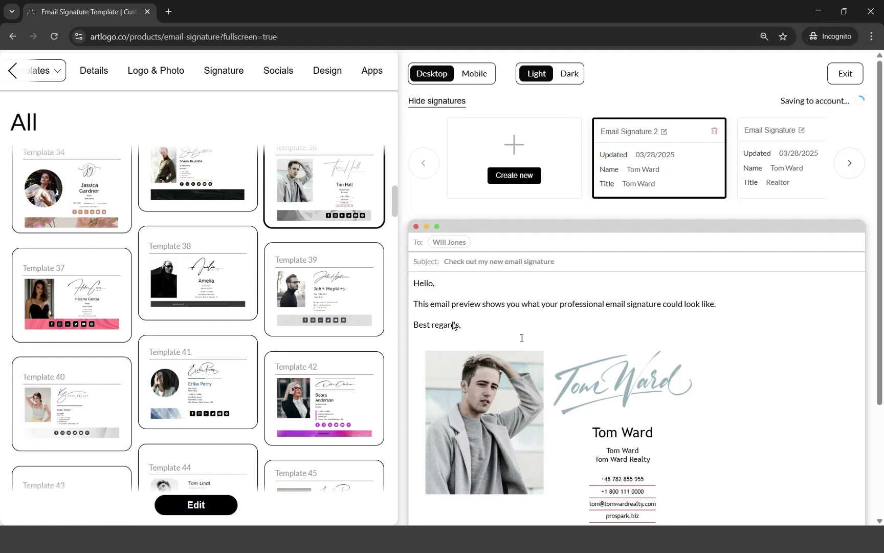
- Upload the realtor's photo to the new signature, then return to the original realtor signature
scroll(454, 326, down, 3)
scroll(498, 336, up, 3)
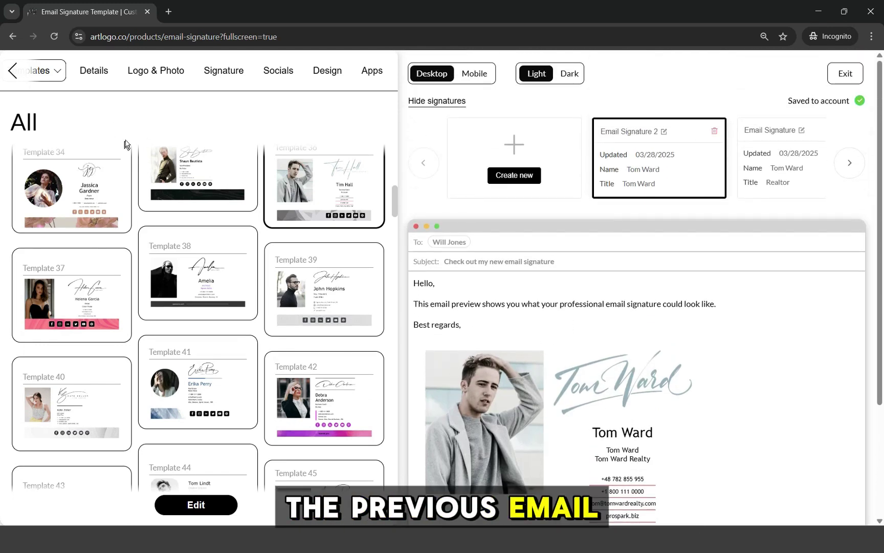
click(163, 74)
click(207, 185)
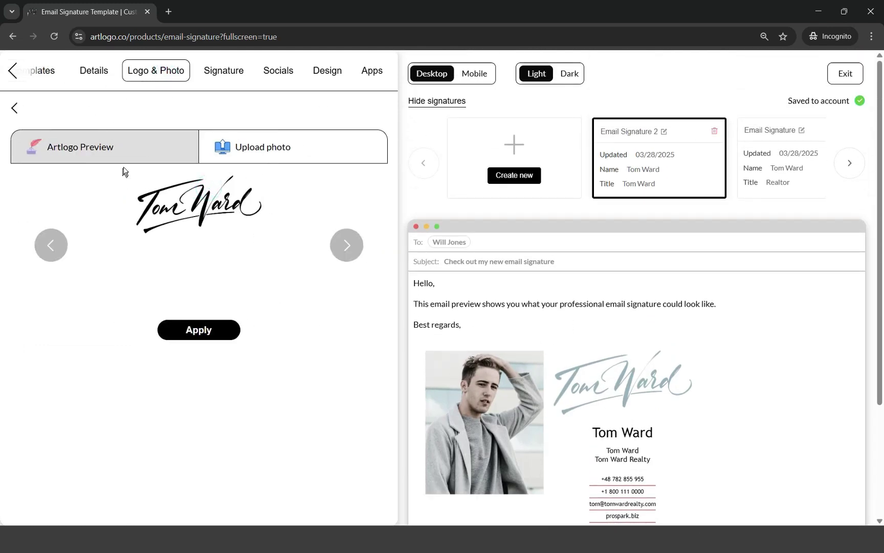
click(213, 148)
double_click(267, 125)
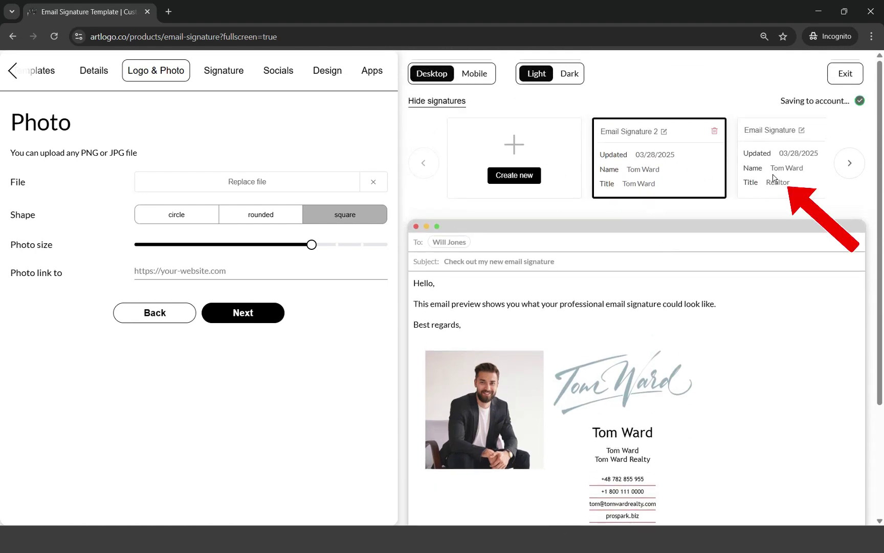
click(773, 177)
click(459, 102)
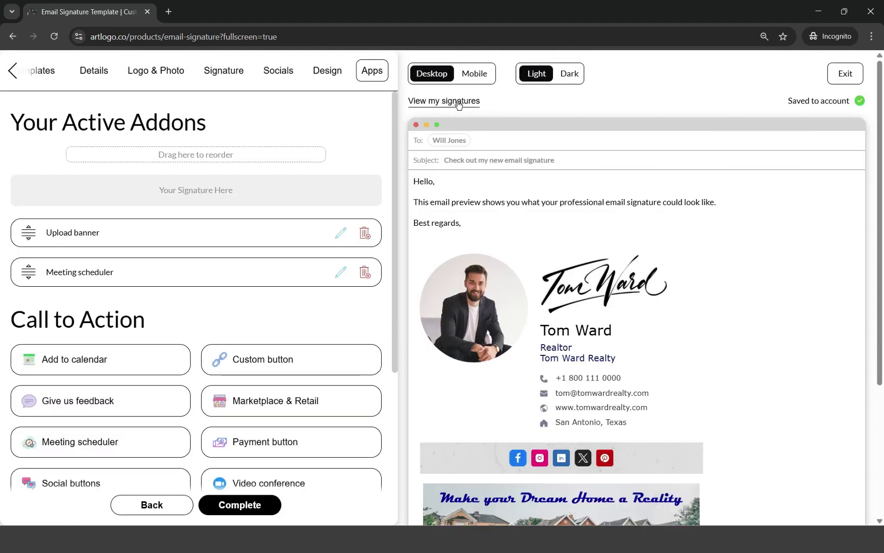
- Copy the signature for Outlook Web and close the confirmation
scroll(691, 319, down, 4)
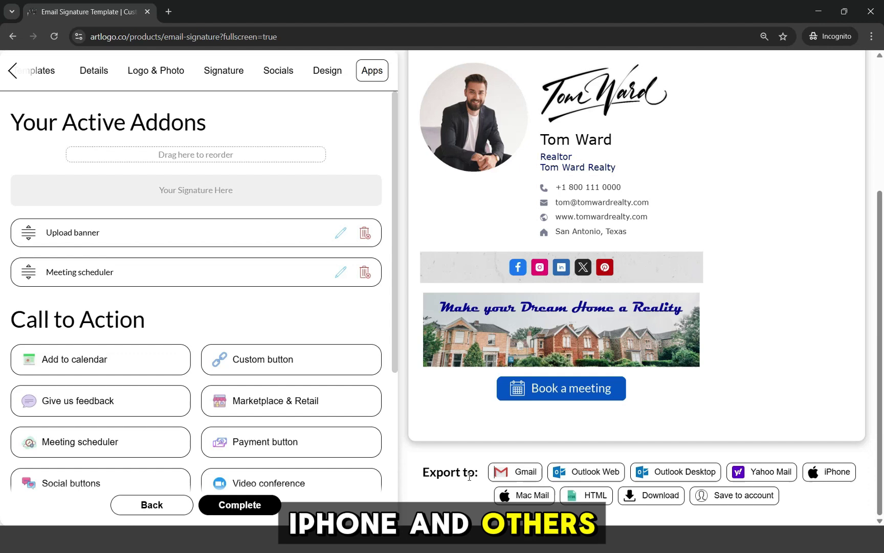
click(612, 477)
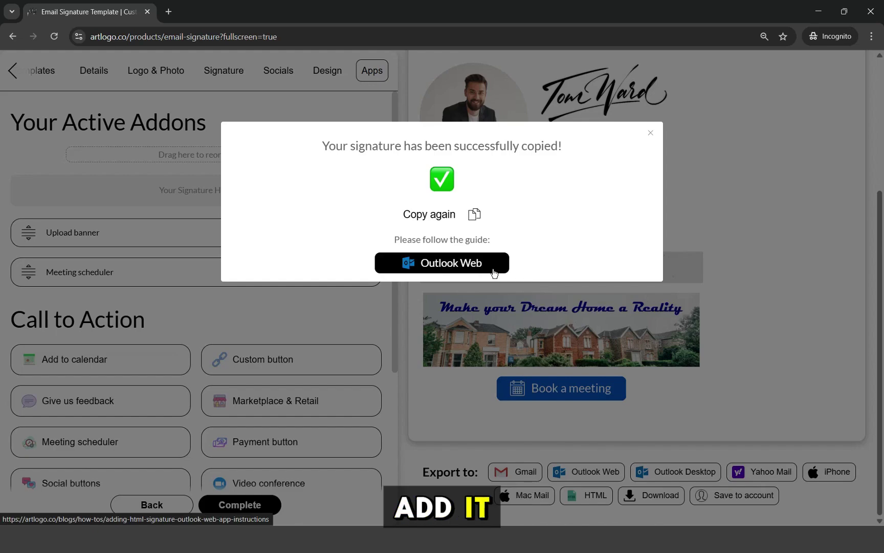
click(651, 133)
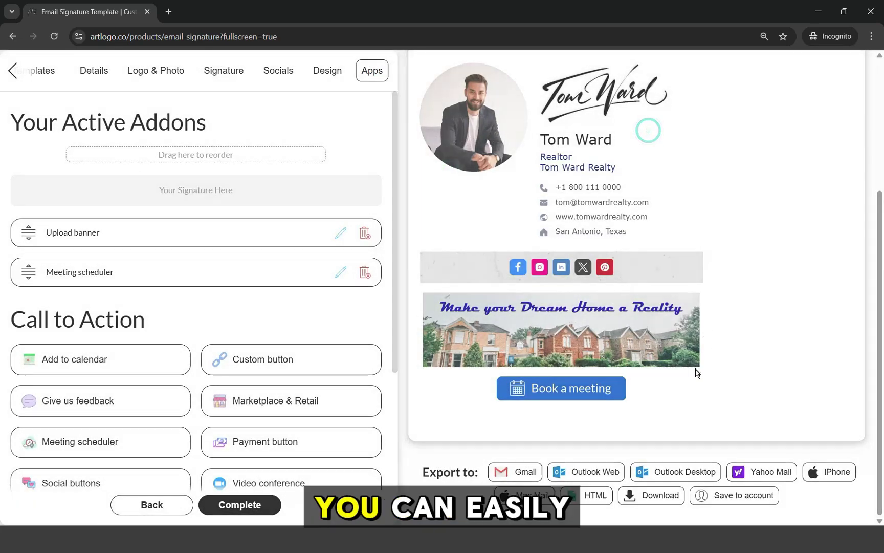